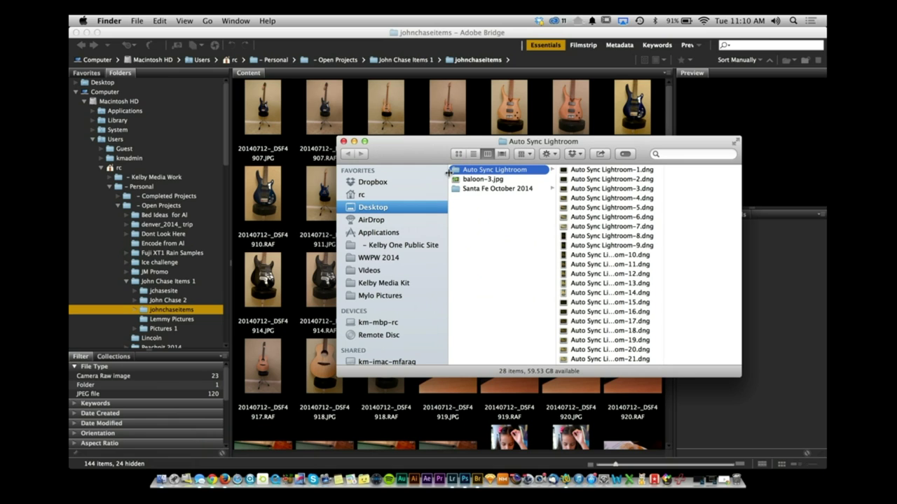
Load the Auto Sync Lightroom folder from Finder into Adobe Bridge and open Auto Sync Lightroom-1.dng through -12.dng in Camera Raw
drag(454, 172, 457, 69)
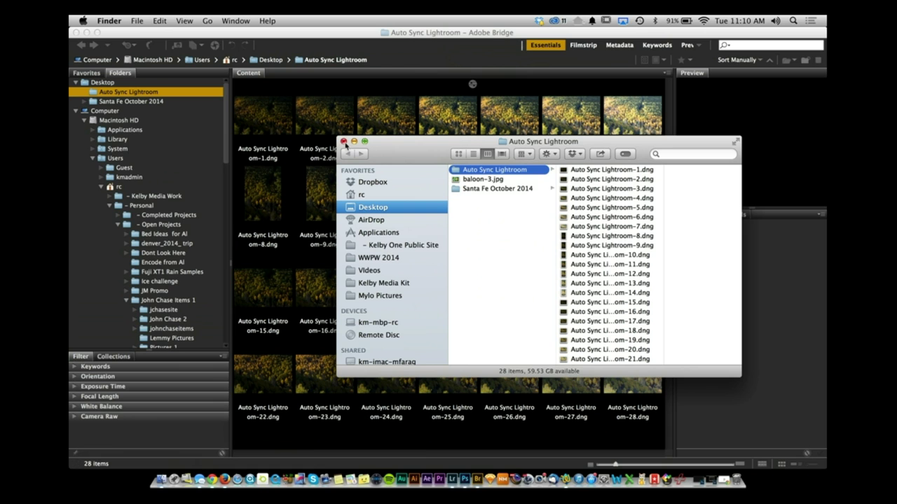
click(344, 141)
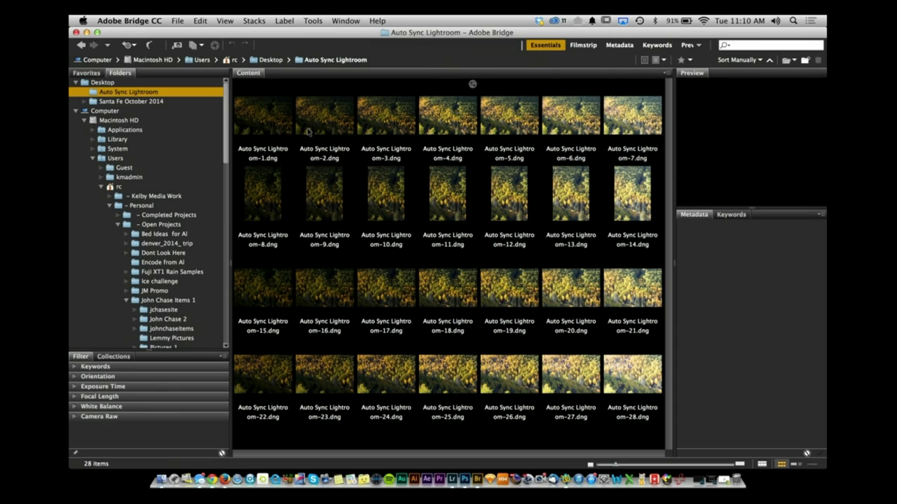
click(275, 120)
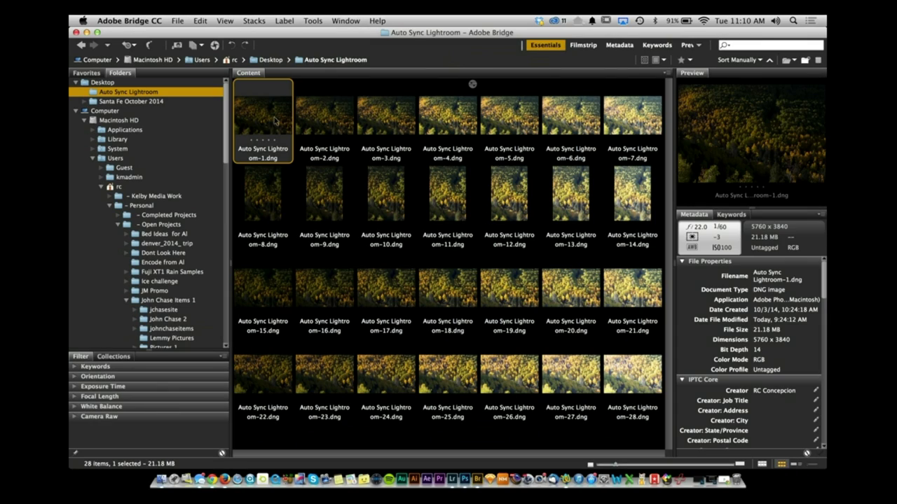
shift+click(527, 214)
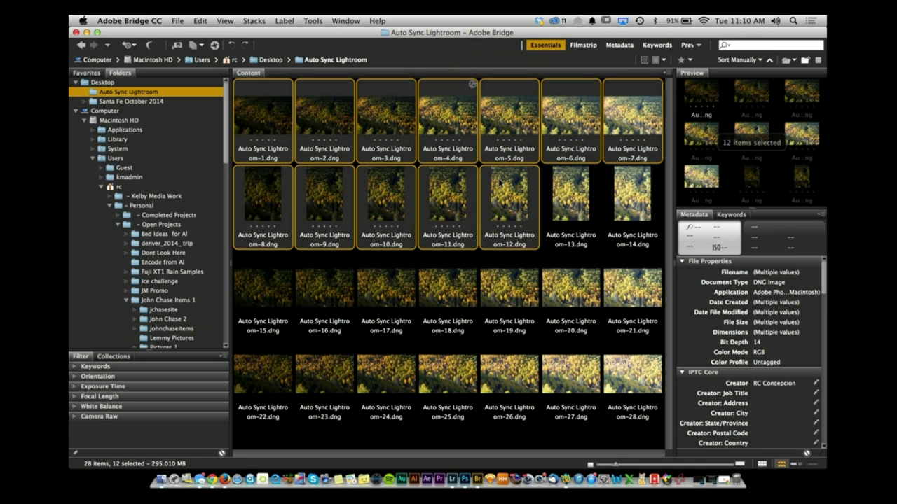
right_click(498, 183)
click(552, 206)
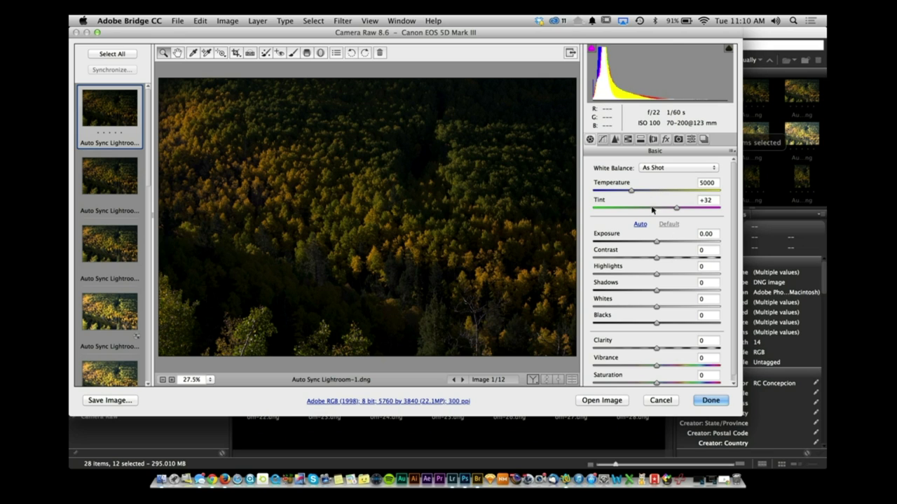
Set Clarity to +100 and Saturation to -100 on the first image
click(711, 341)
click(719, 349)
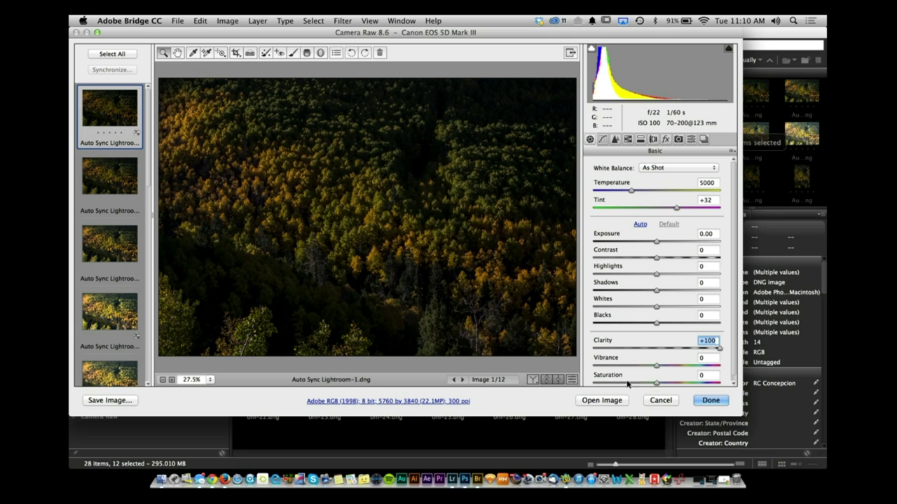
drag(601, 382, 577, 384)
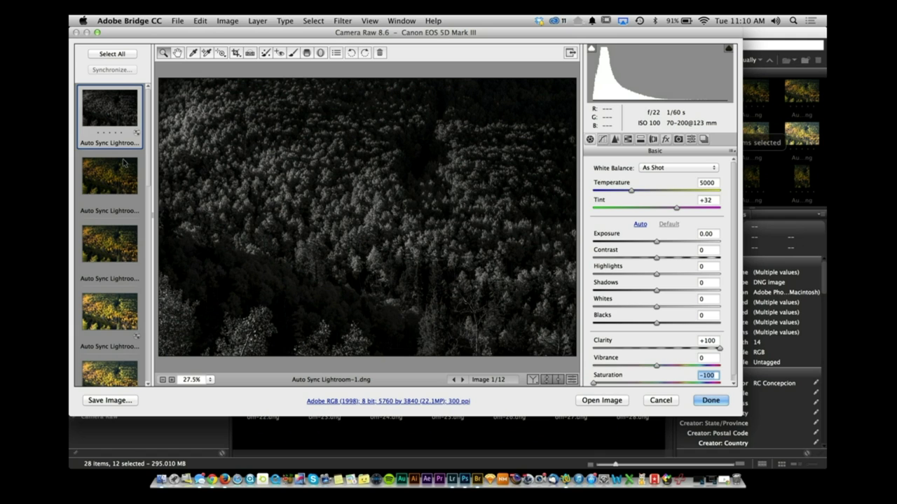
Select all the images and synchronize only the first image's Exposure, Clarity and Saturation settings across them
scroll(119, 241, down, 5)
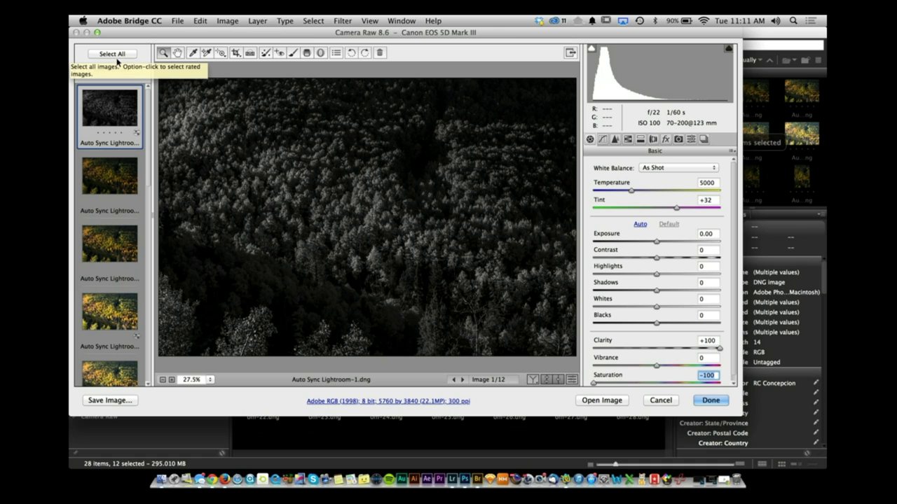
click(112, 54)
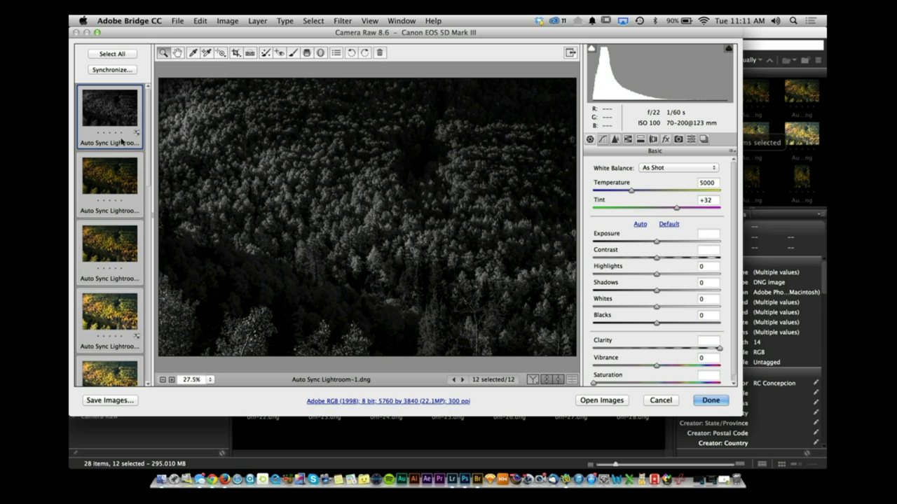
click(112, 71)
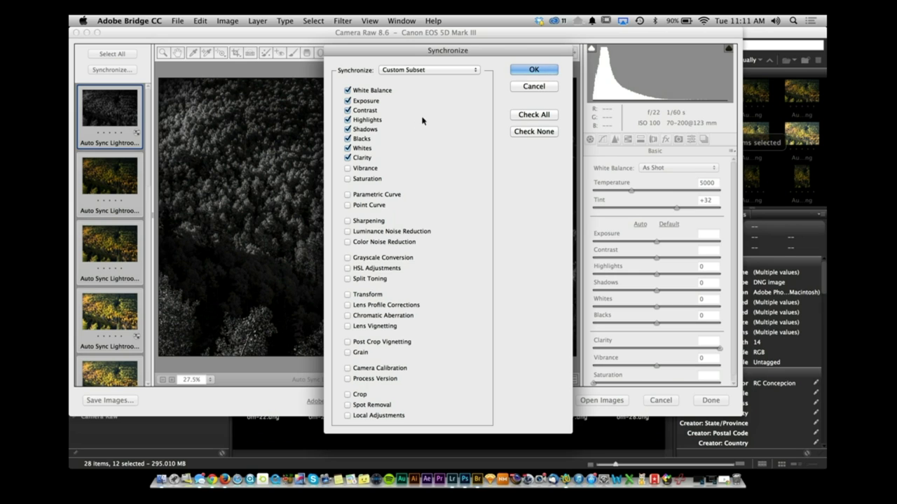
click(429, 70)
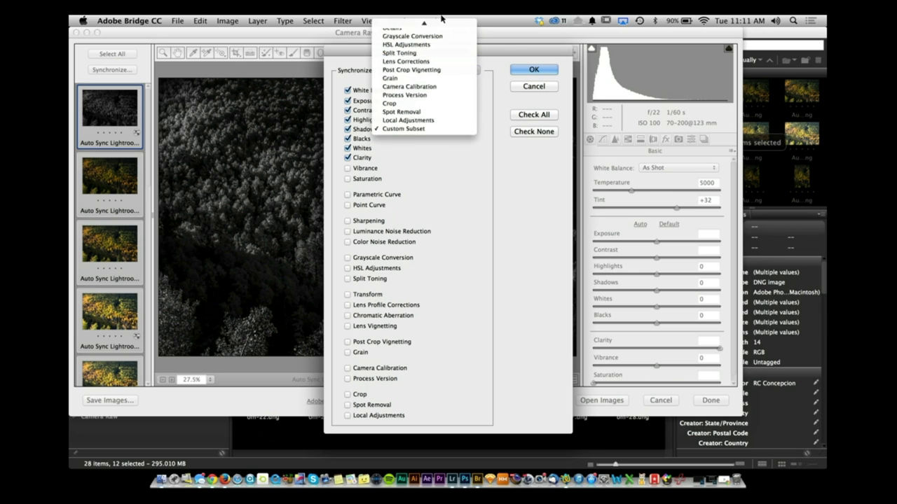
click(439, 47)
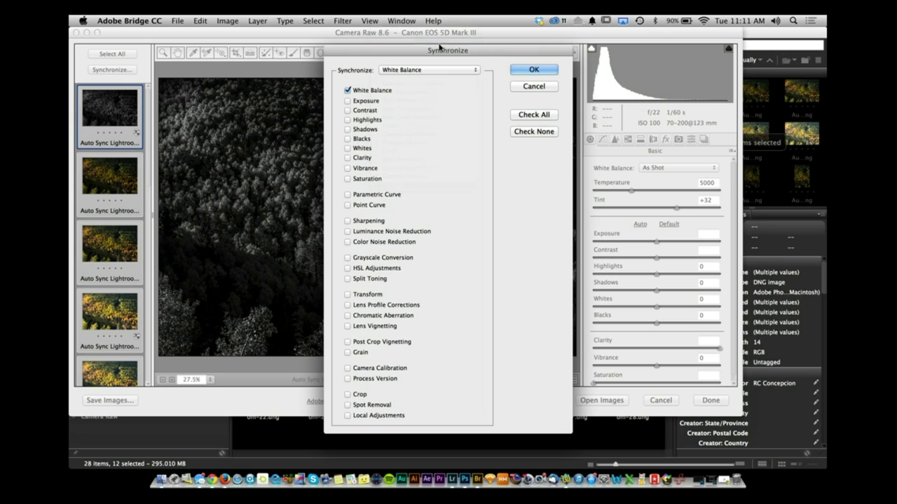
click(431, 70)
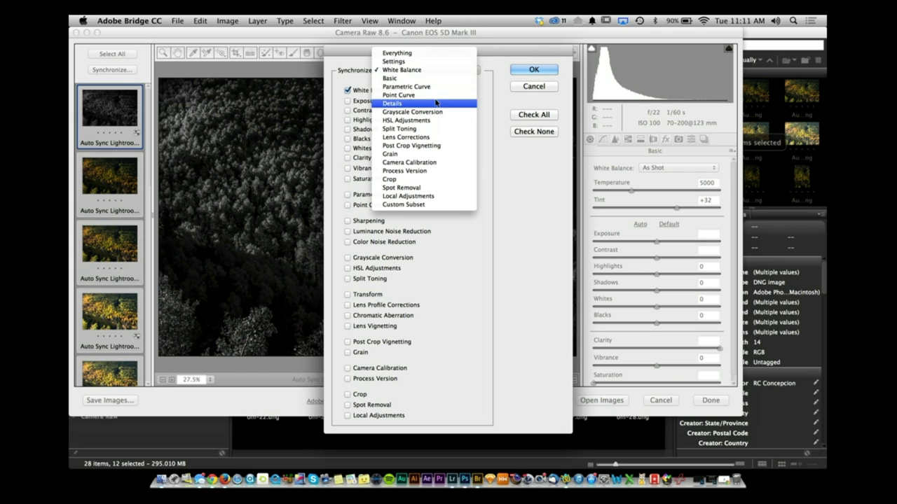
click(478, 206)
click(348, 102)
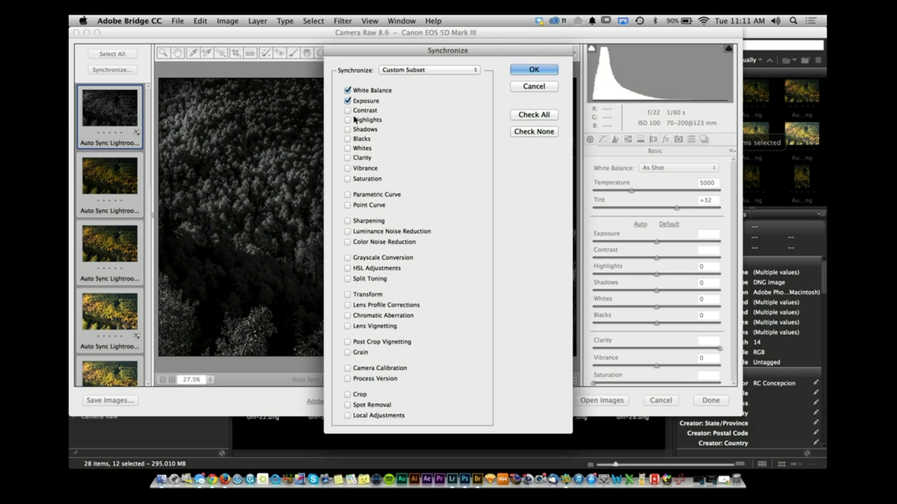
click(355, 159)
click(359, 180)
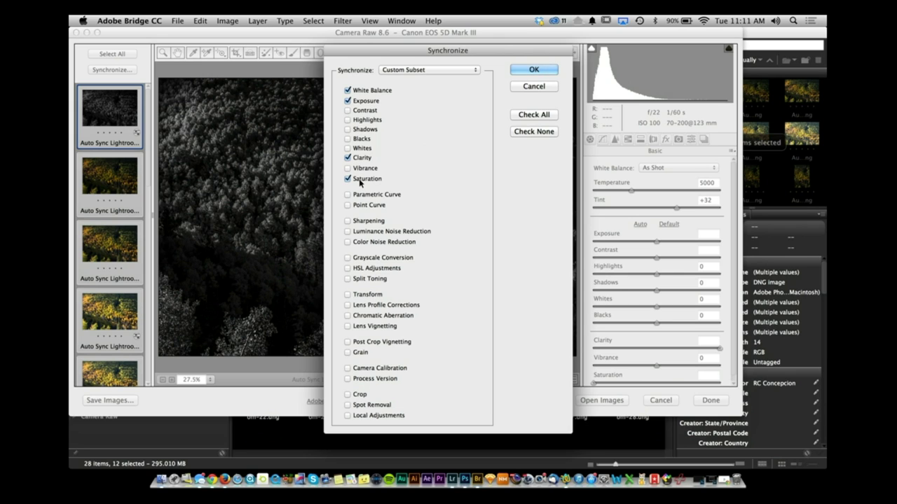
click(375, 91)
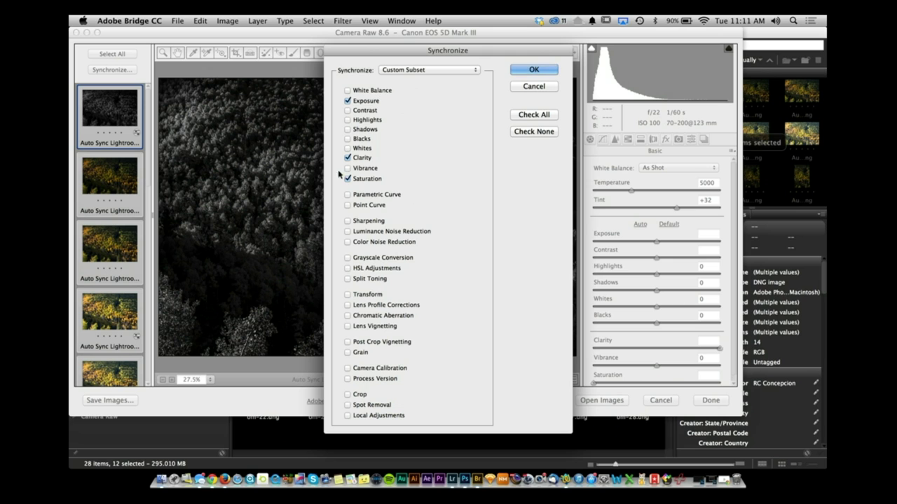
click(533, 70)
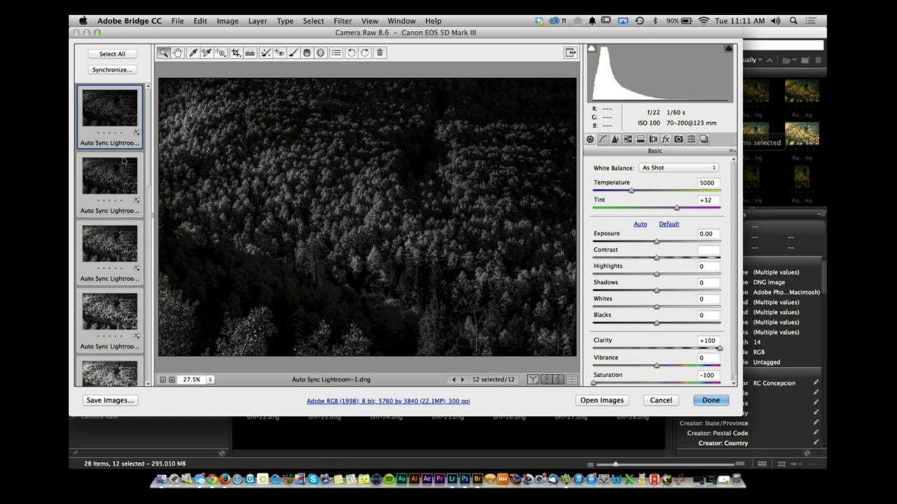
Set the save destination for the selected images to a new Desktop folder named test
scroll(123, 160, down, 2)
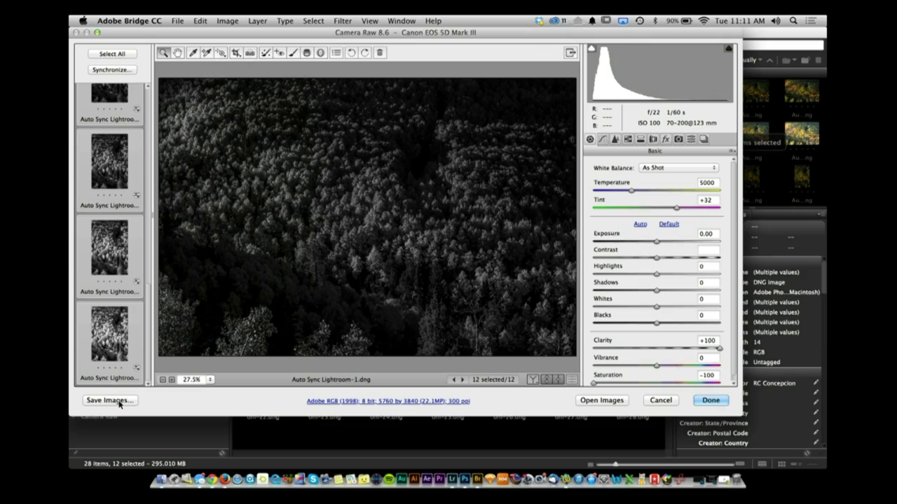
click(119, 403)
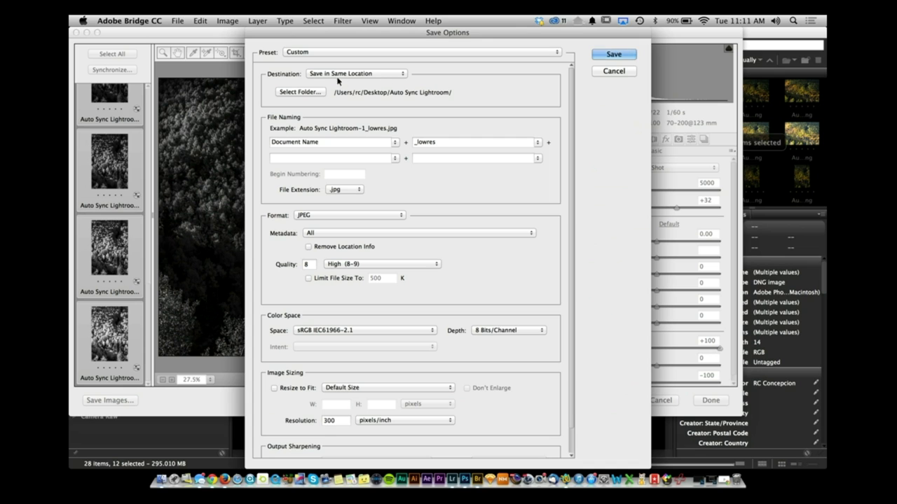
click(314, 94)
click(320, 139)
click(317, 284)
text(test)
click(428, 165)
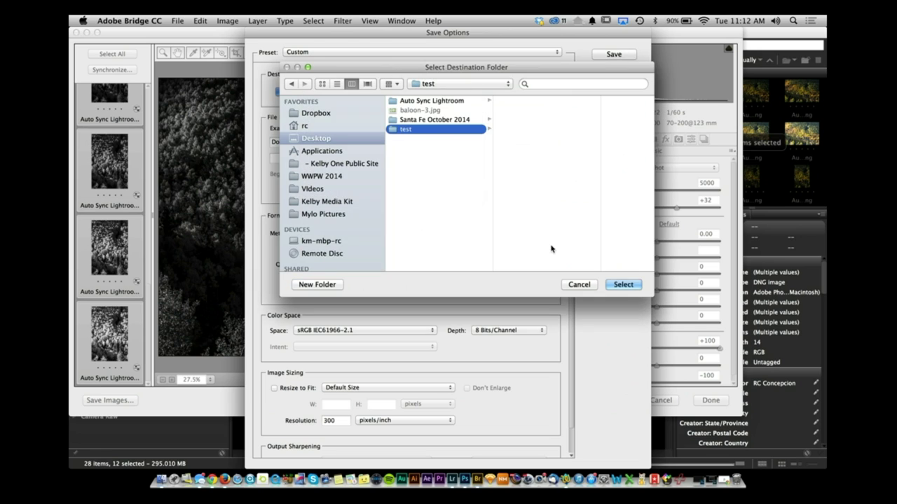
click(623, 284)
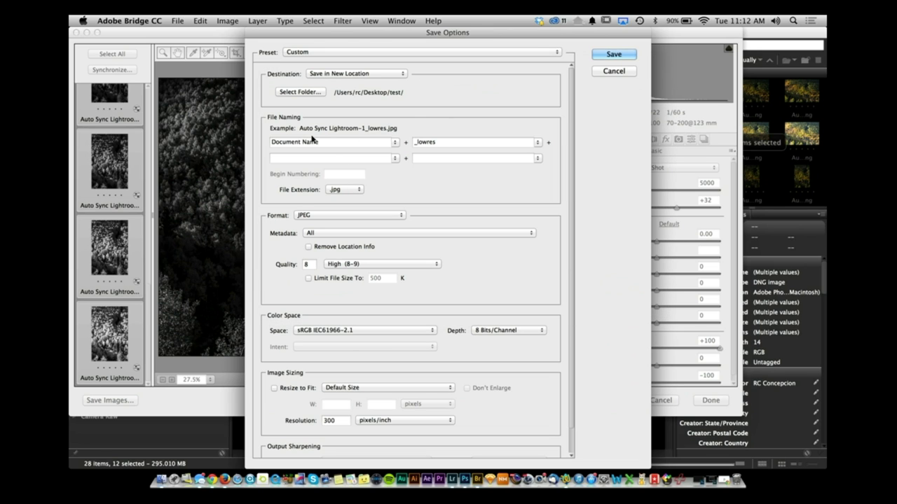
Keep JPEG as the output format and save the images
click(359, 215)
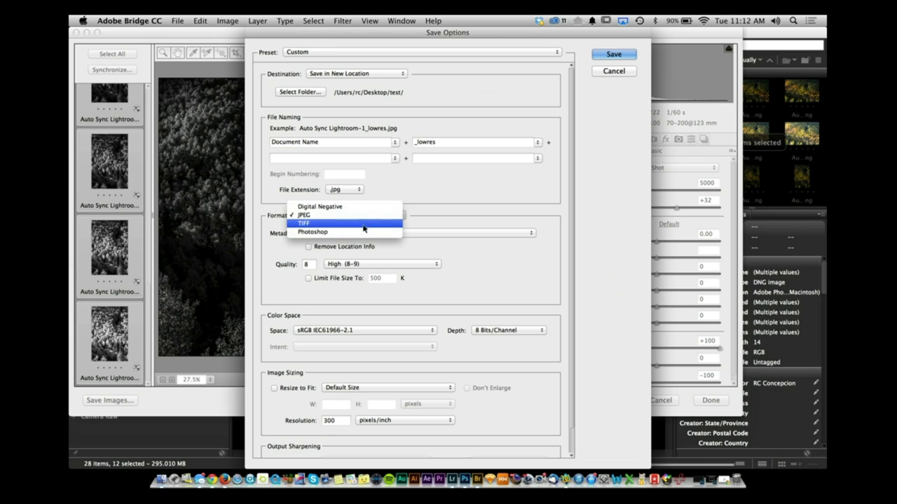
click(367, 216)
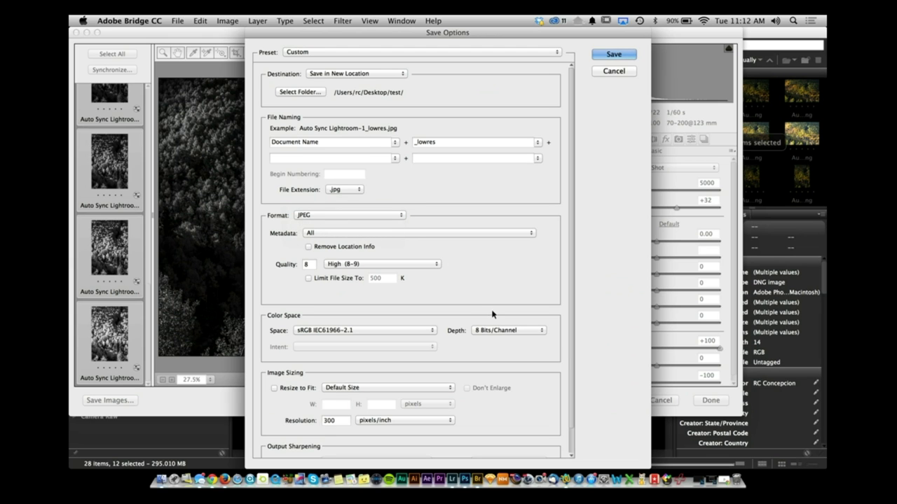
click(608, 55)
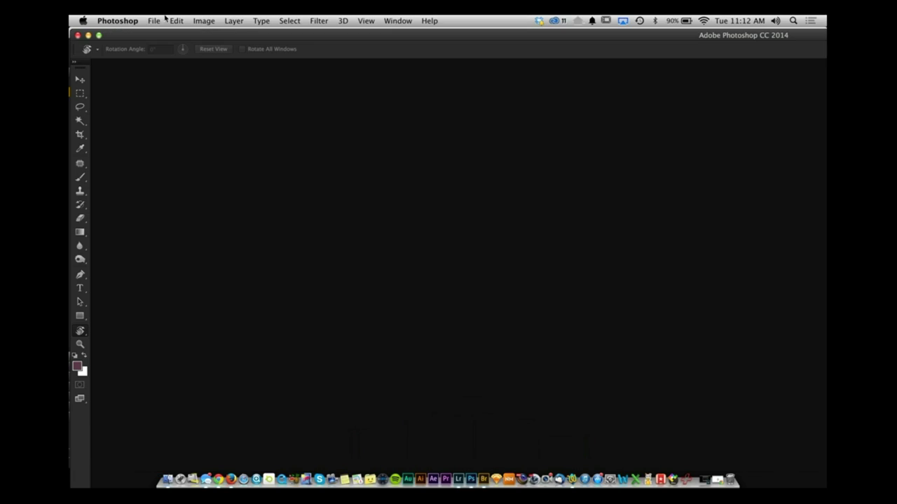
Switch to Photoshop and open Auto Sync Lightroom-2.dng through -14.dng from the Auto Sync Lightroom folder on the Desktop
click(157, 23)
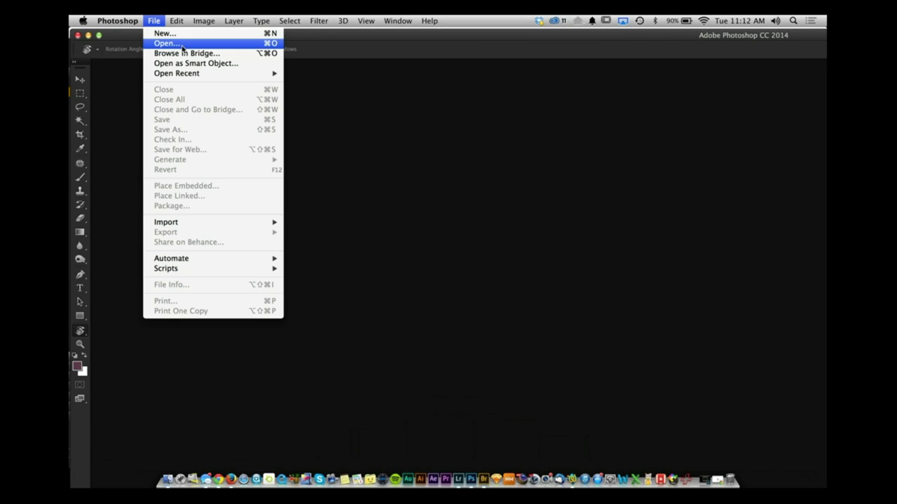
click(210, 44)
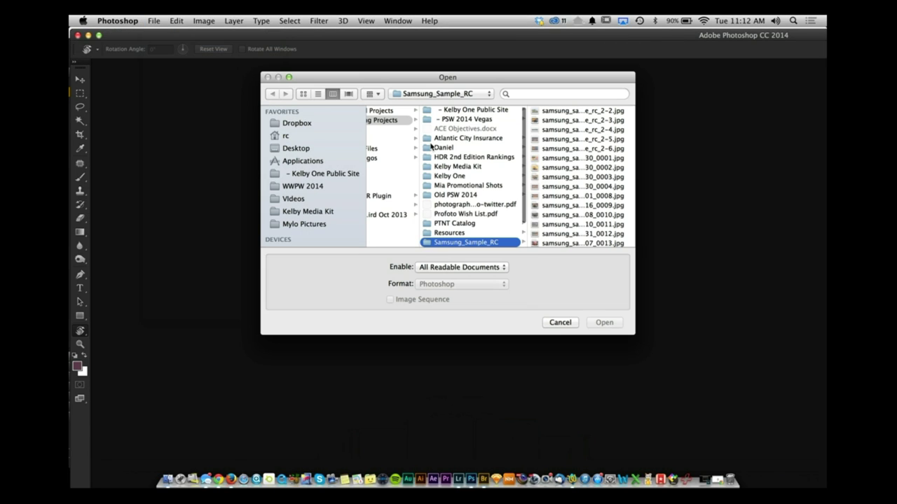
click(311, 149)
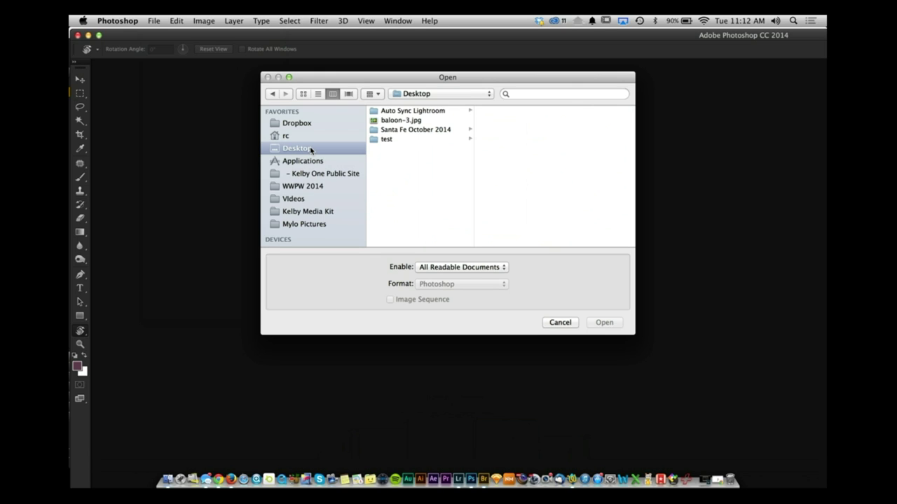
click(429, 113)
click(539, 121)
shift+click(473, 234)
click(607, 322)
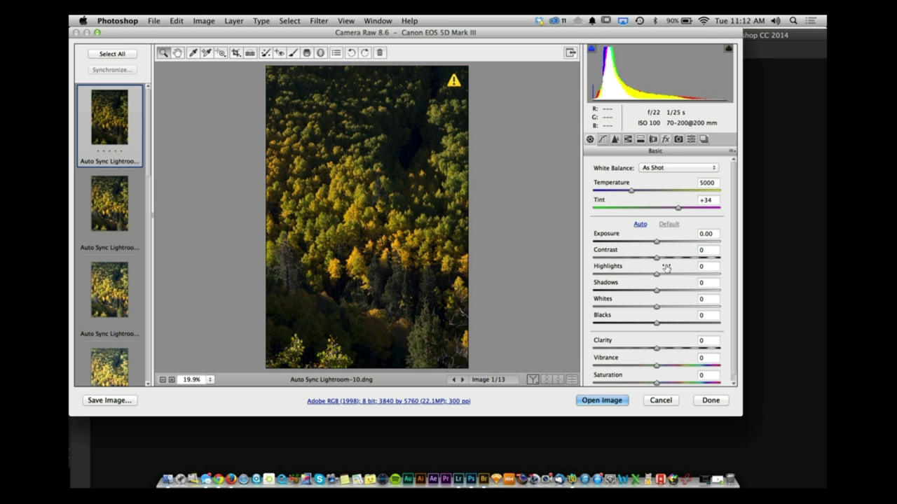
Set Contrast to +38 and Shadows to -46 on the first image, and synchronize its settings, including White Balance, to all images
drag(656, 257, 680, 258)
drag(656, 290, 627, 290)
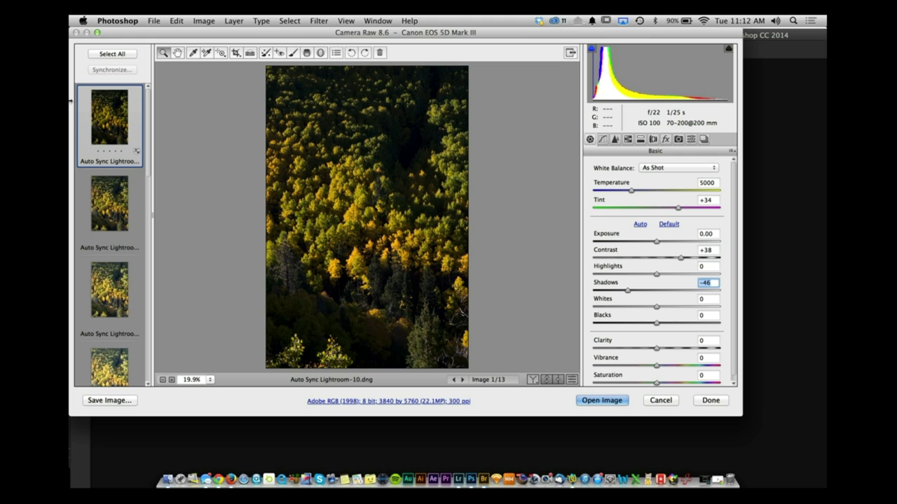
click(107, 54)
click(113, 69)
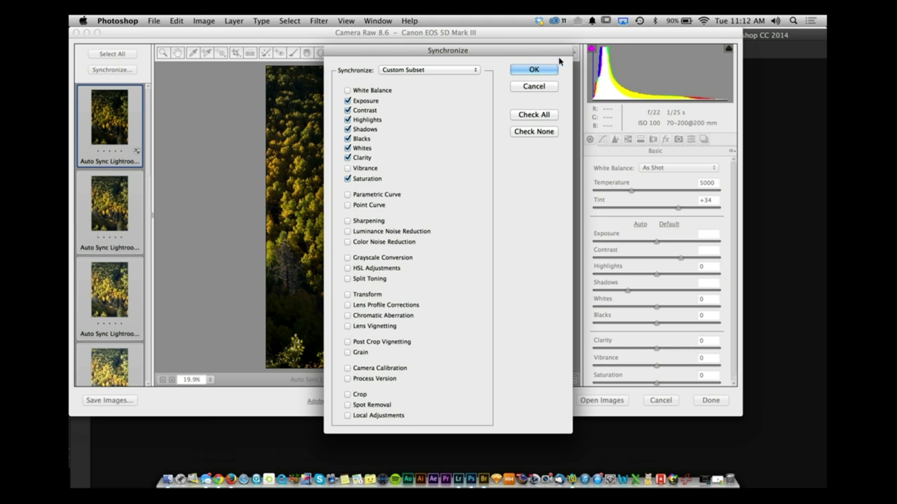
click(386, 91)
click(534, 73)
Save the selected images as JPEGs into a new Desktop folder named test2
click(122, 402)
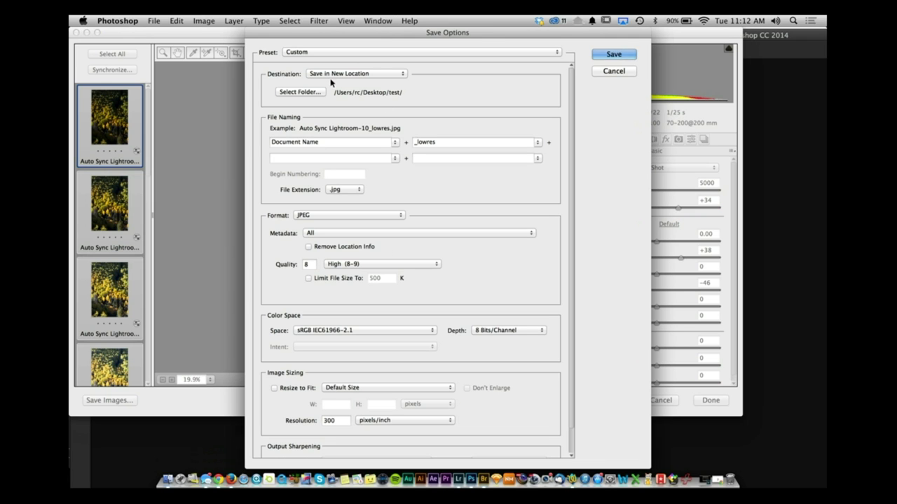
click(303, 91)
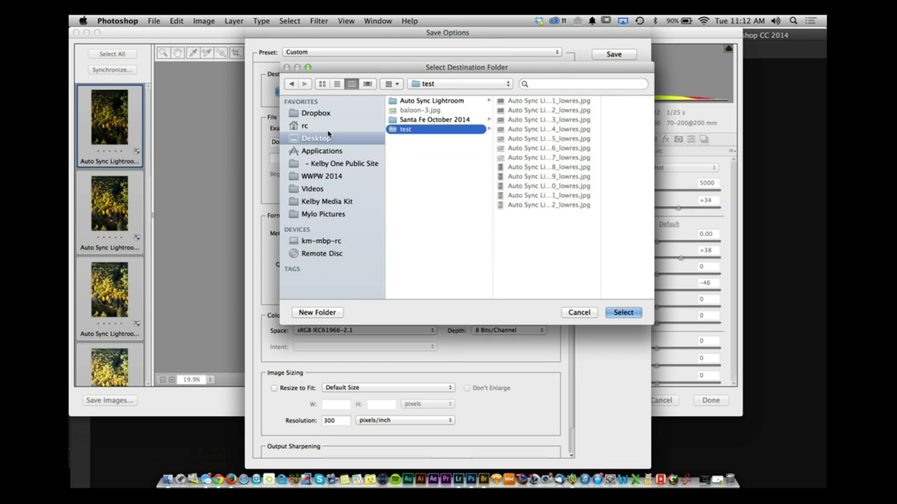
click(326, 140)
click(316, 312)
text(test2)
key(Return)
click(623, 312)
click(628, 56)
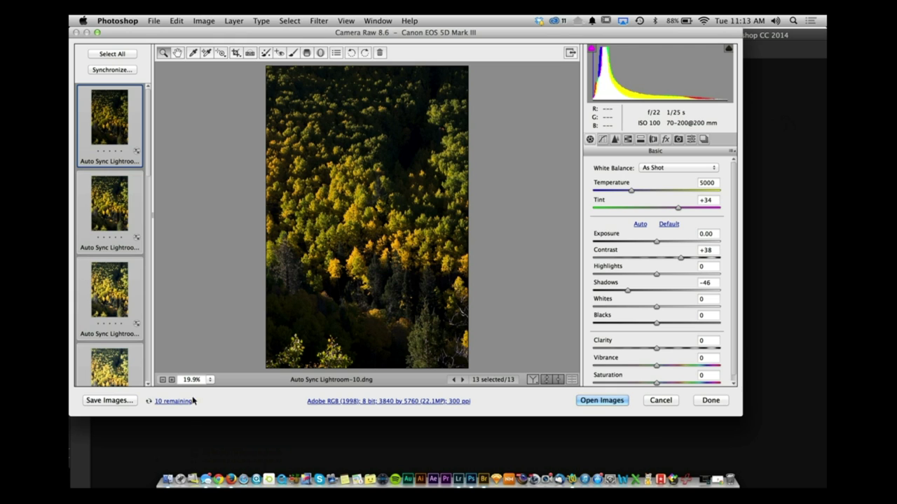
Cancel the Camera Raw session and stop processing the remaining images
click(660, 401)
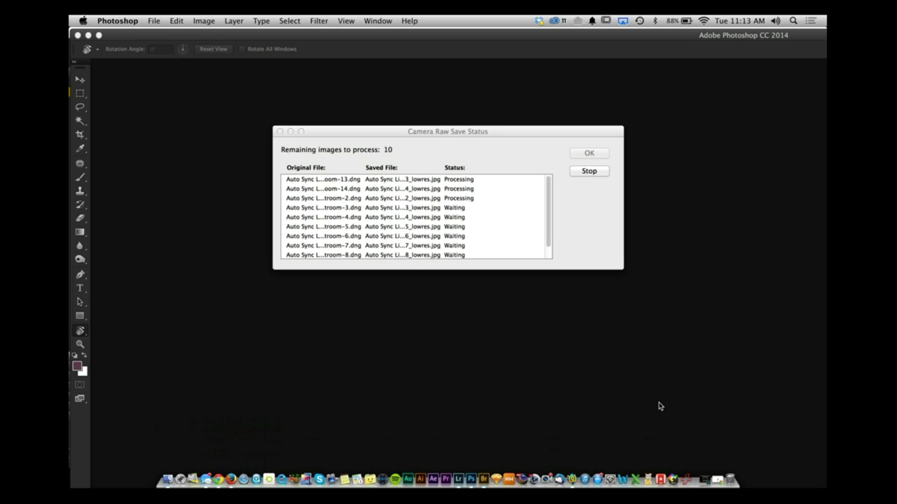
click(587, 172)
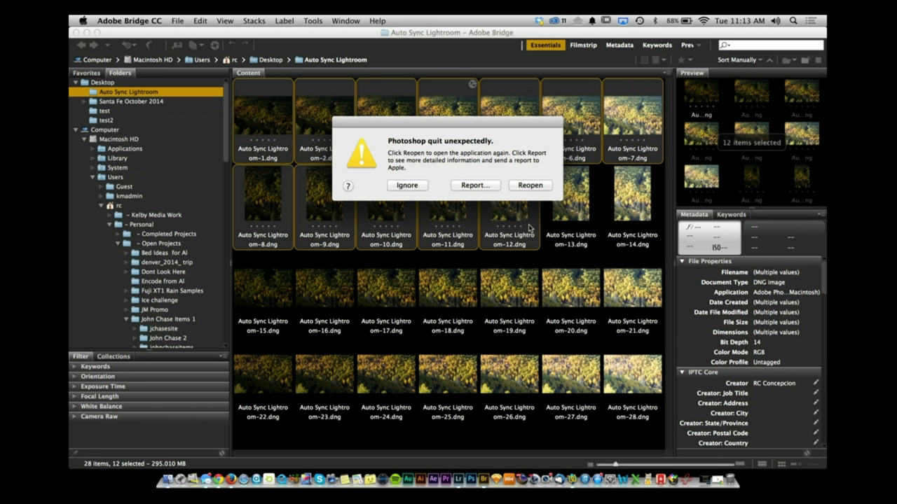
Dismiss the crash report, open the 12 selected DNG photos in Camera Raw from Bridge, and relaunch Photoshop
click(407, 186)
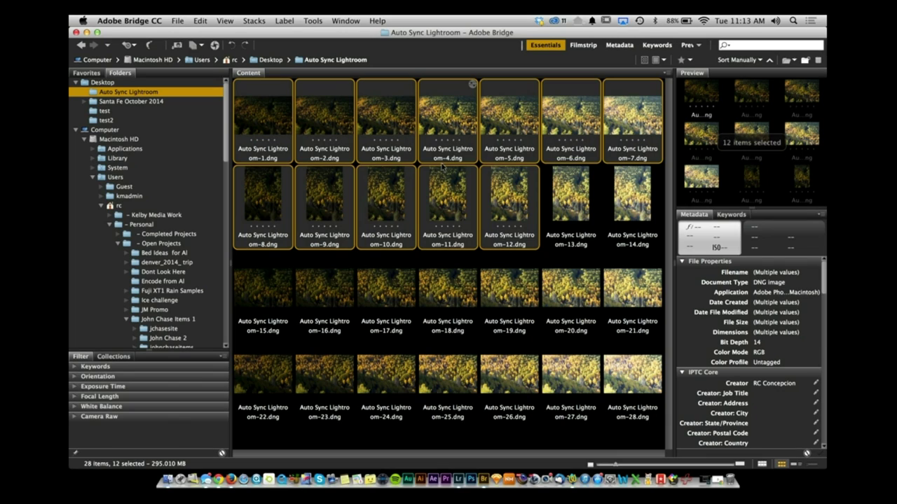
right_click(439, 133)
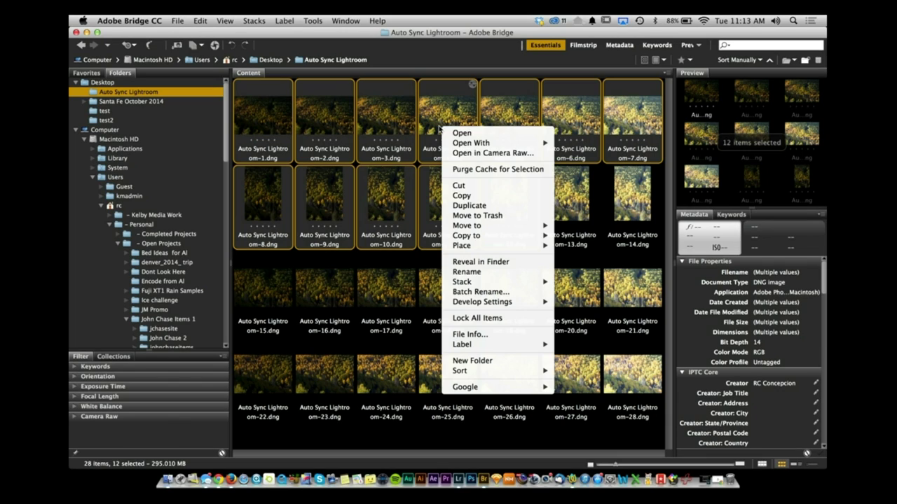
click(480, 152)
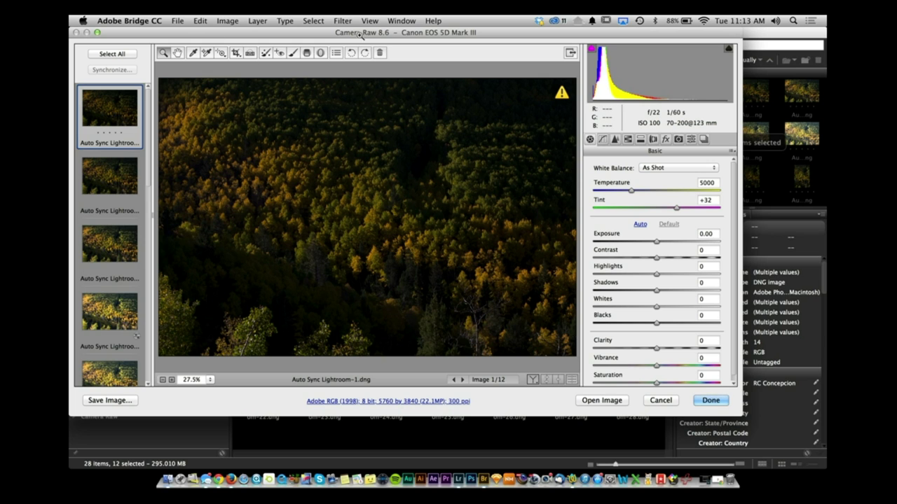
click(471, 474)
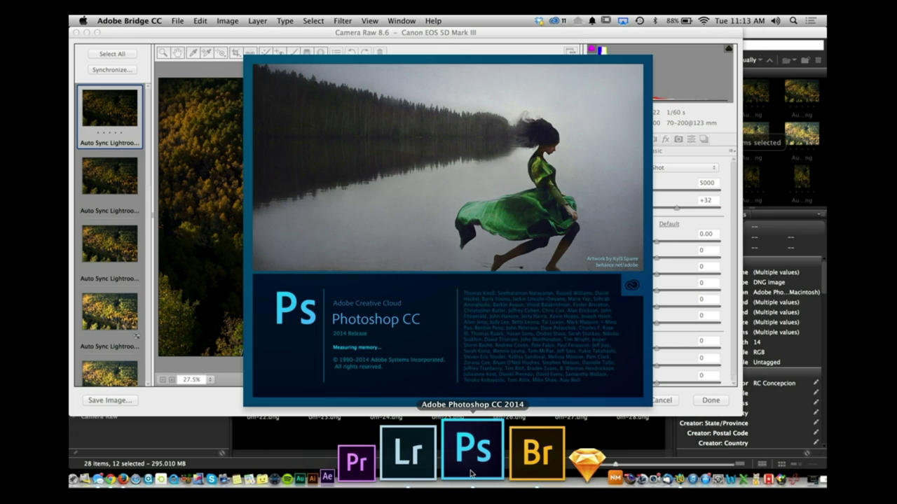
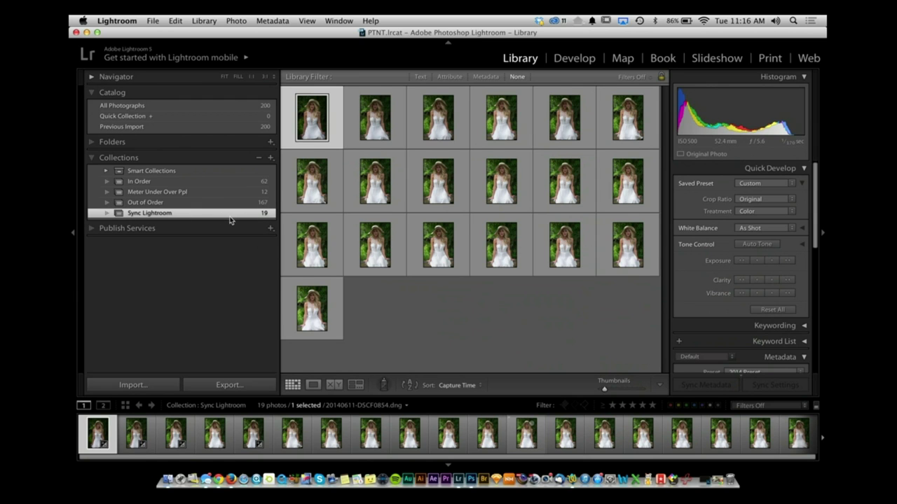
Open the first photo of the Sync Lightroom collection in the Develop module
double_click(297, 124)
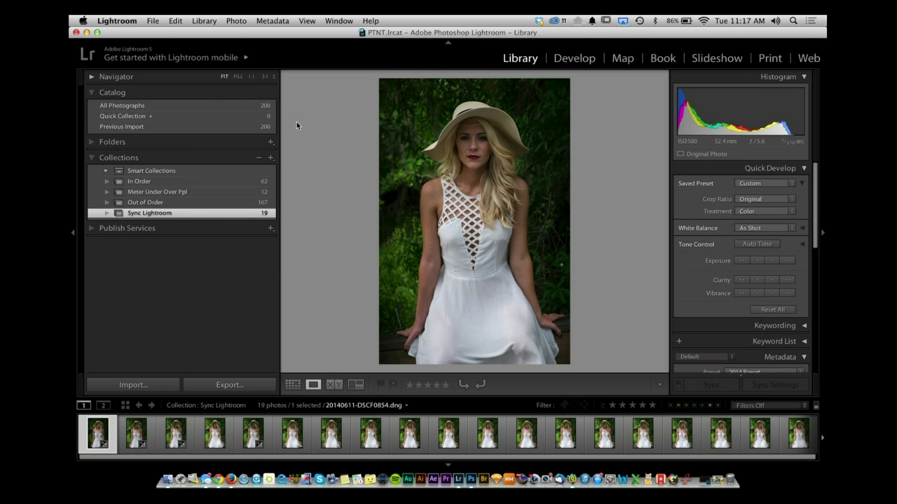
click(583, 59)
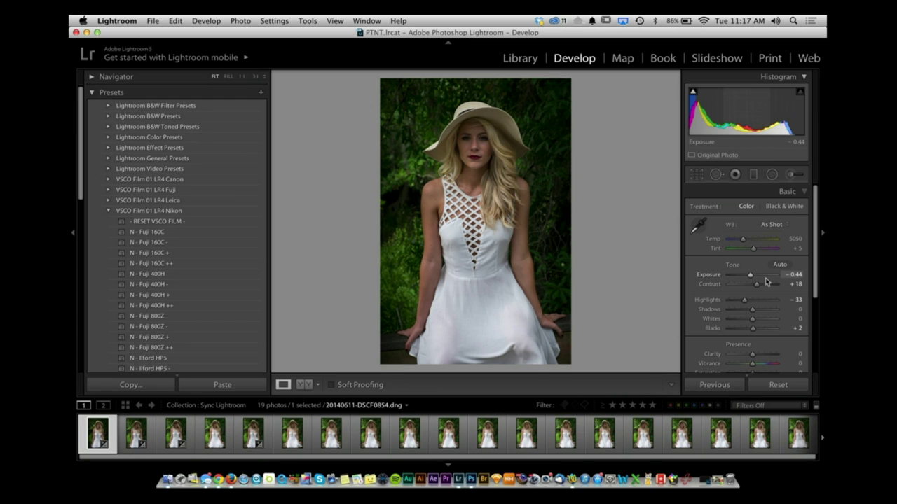
Try Exposure +3.10, Contrast -8, Highlights -76 and Whites -76 on the first photo
drag(749, 274, 766, 275)
click(762, 301)
click(734, 318)
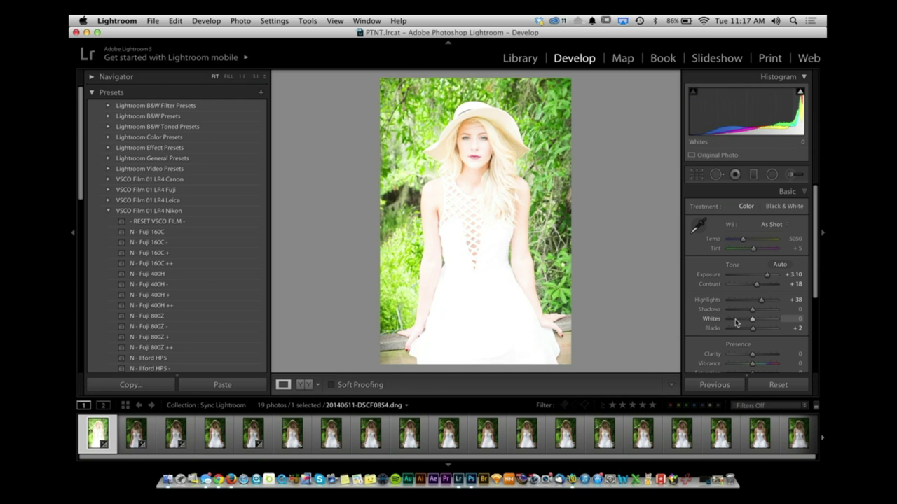
click(733, 299)
click(732, 284)
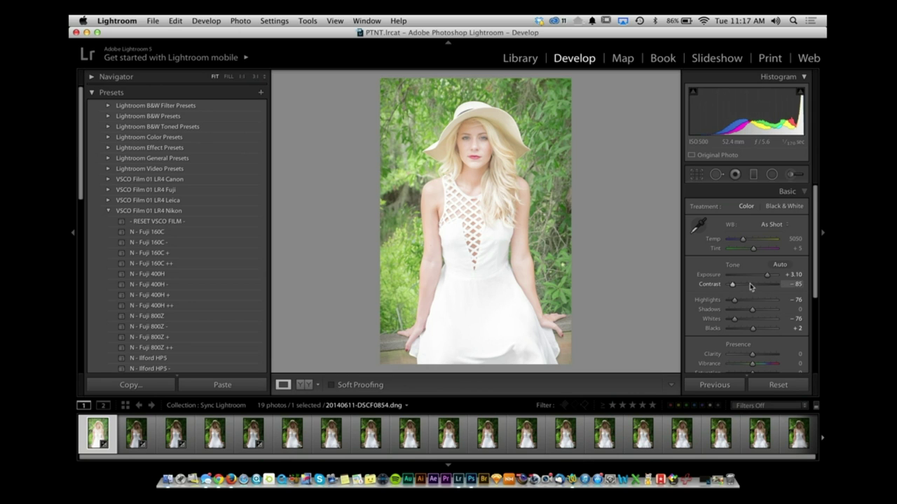
click(750, 284)
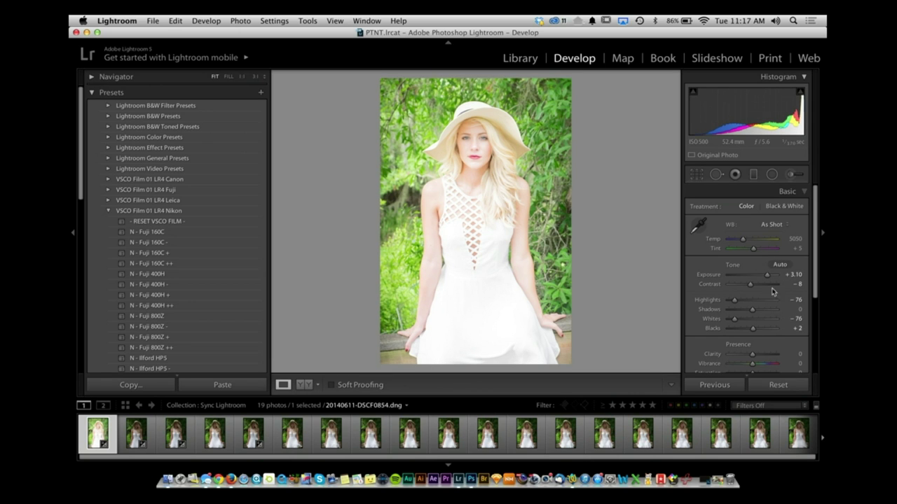
Reset the first photo's develop settings, and give it Clarity +45 and Saturation -100
click(778, 384)
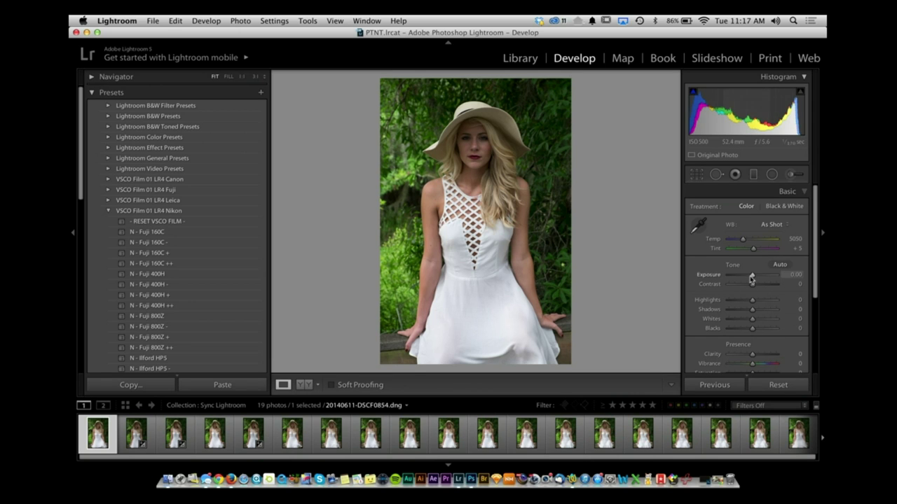
scroll(751, 352, down, 2)
click(762, 332)
drag(733, 353, 727, 355)
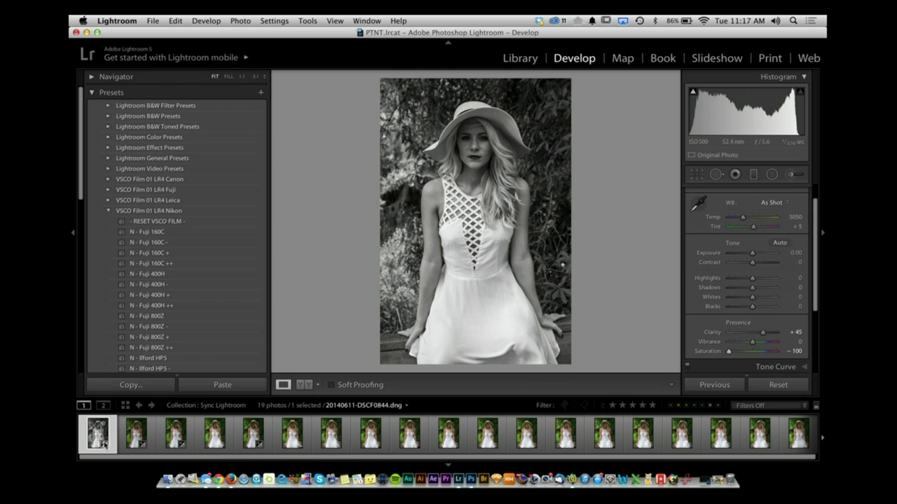
Turn off Auto Sync and synchronize the first photo's settings across the first nine photos, leaving out Brush, Spot Removal and Crop
shift+click(417, 435)
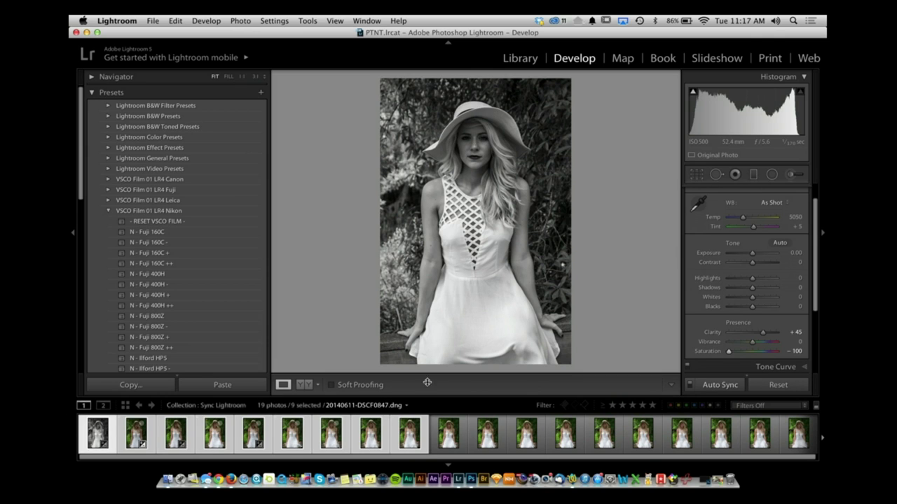
click(689, 386)
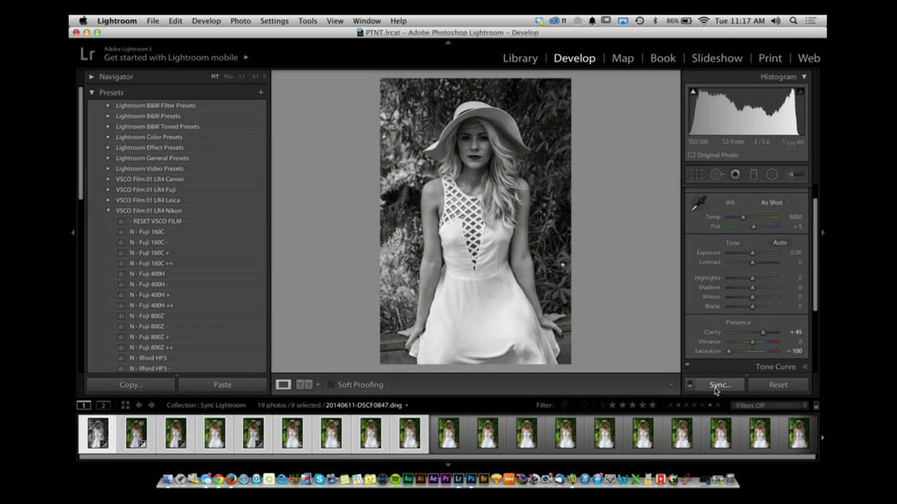
click(718, 386)
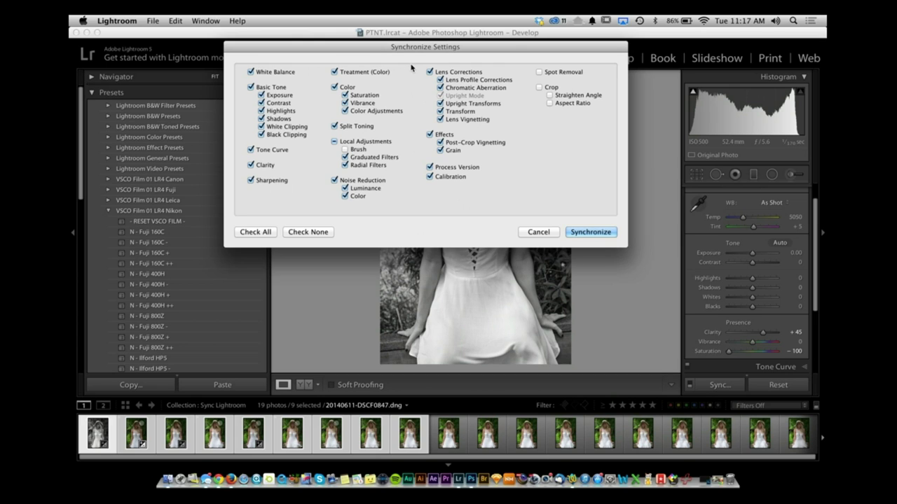
drag(429, 50, 443, 91)
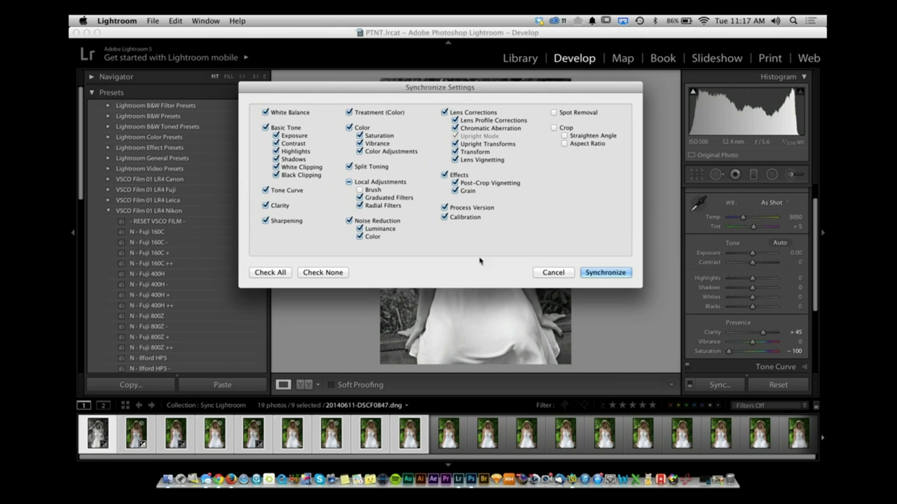
click(606, 272)
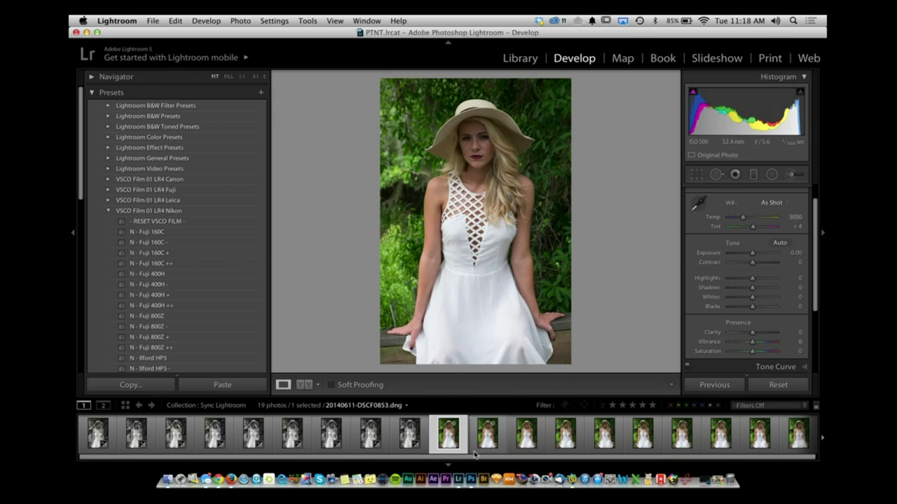
Enable Auto Sync for the tenth through fifteenth photos, and enlarge the filmstrip so all six are in view
shift+click(639, 440)
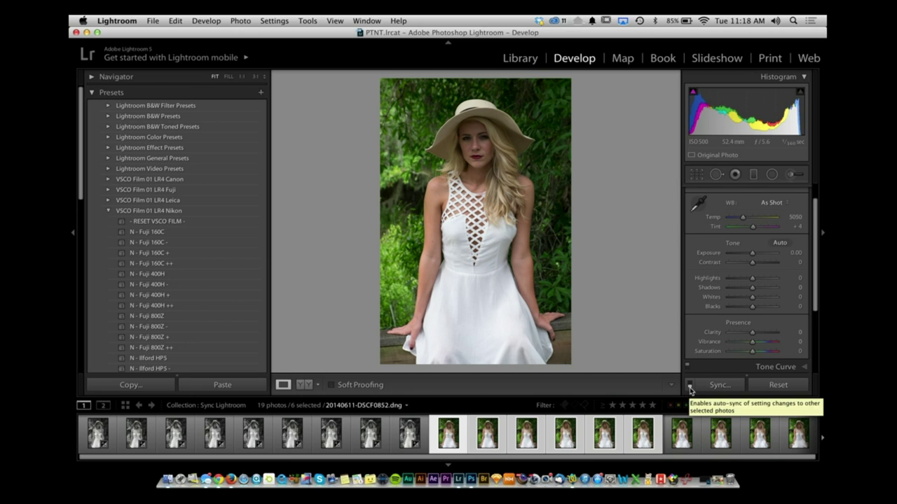
click(689, 385)
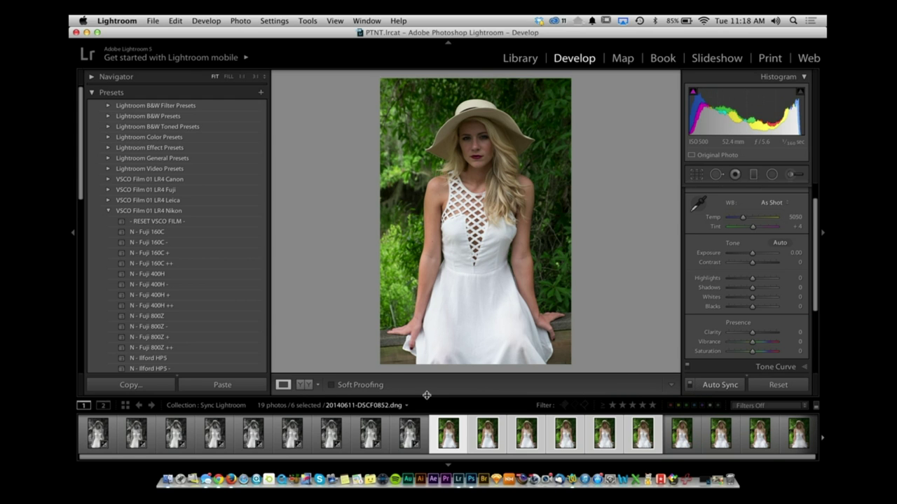
drag(427, 397, 455, 304)
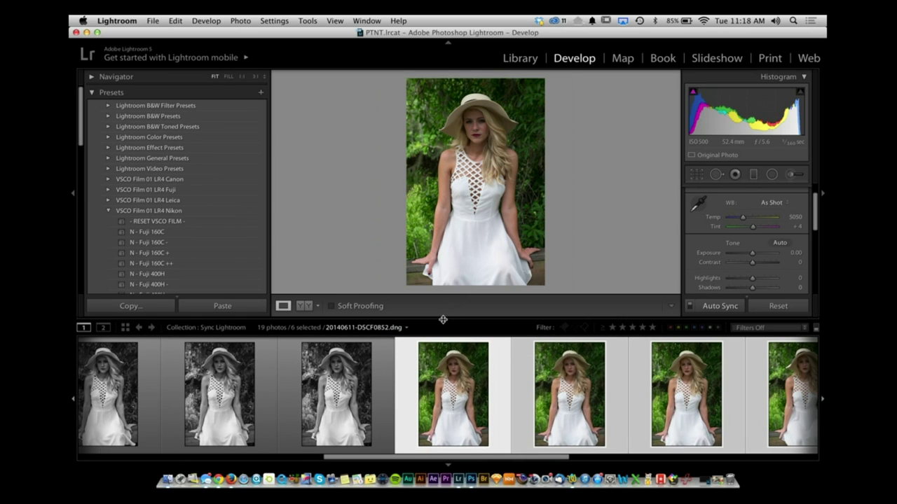
drag(459, 458, 557, 467)
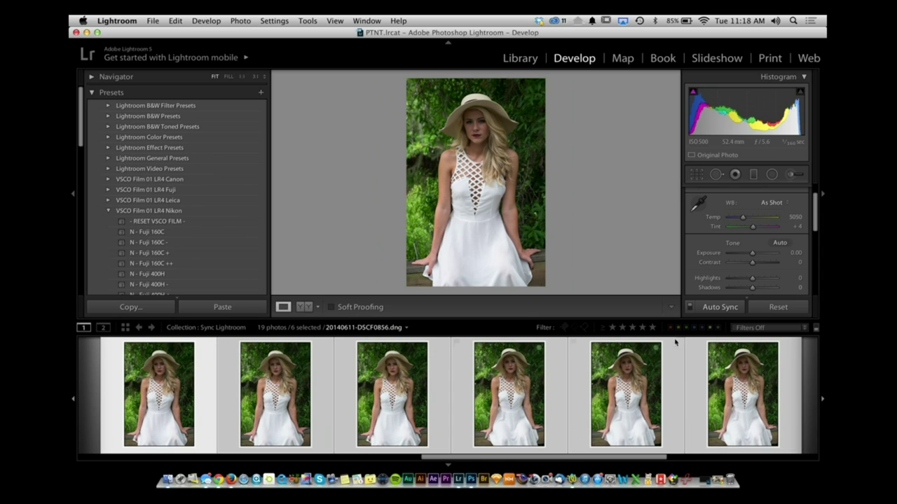
Try Saturation at -100 on the six auto-synced photos, and settle on +27
scroll(753, 263, down, 5)
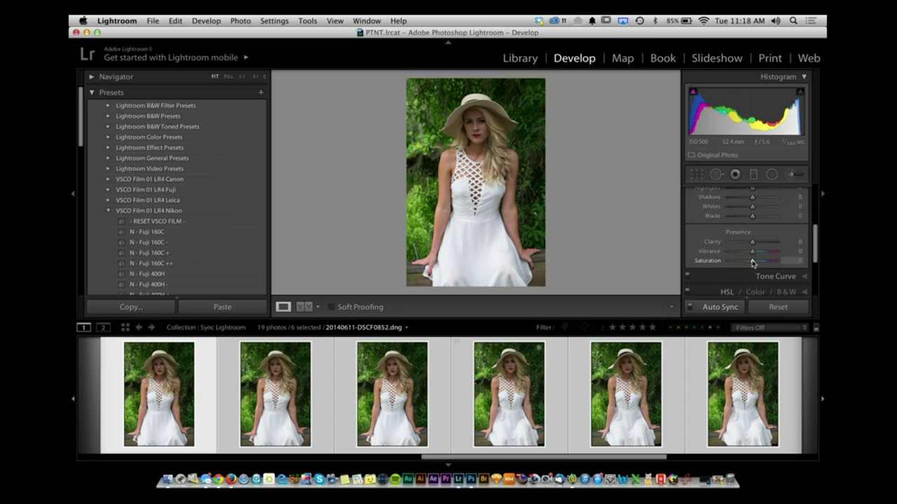
drag(753, 262, 707, 264)
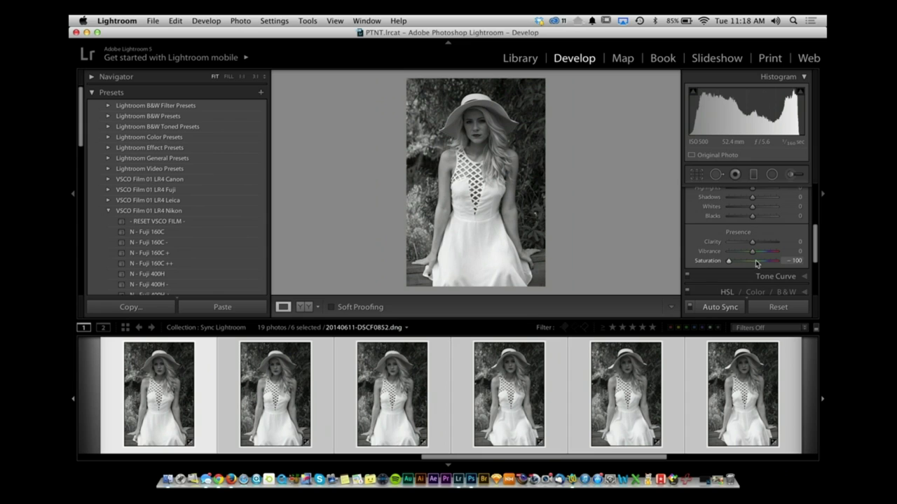
drag(753, 265, 758, 263)
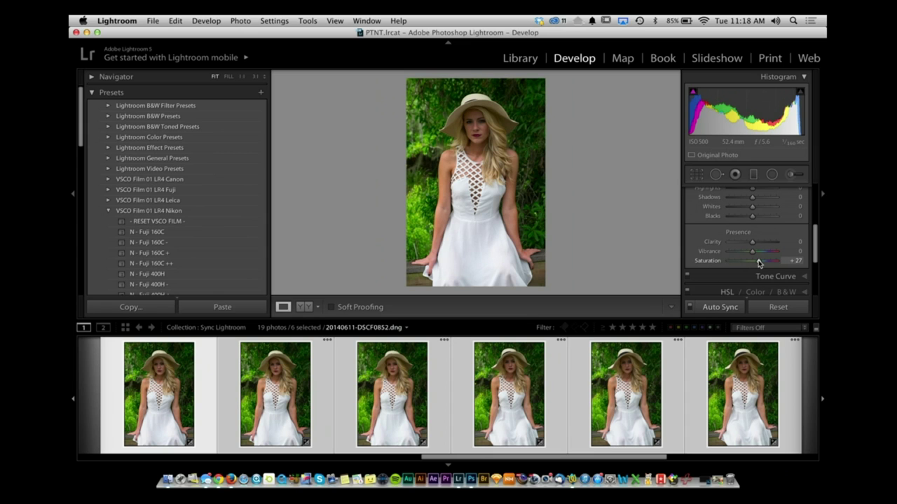
Try an Exposure of +2.87 on the six auto-synced photos, and reset Exposure to its default
scroll(760, 252, up, 4)
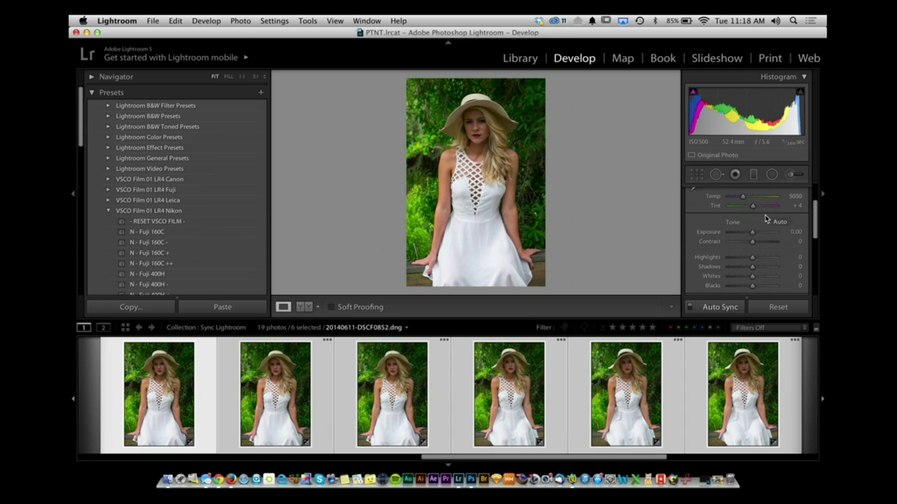
drag(765, 233, 766, 236)
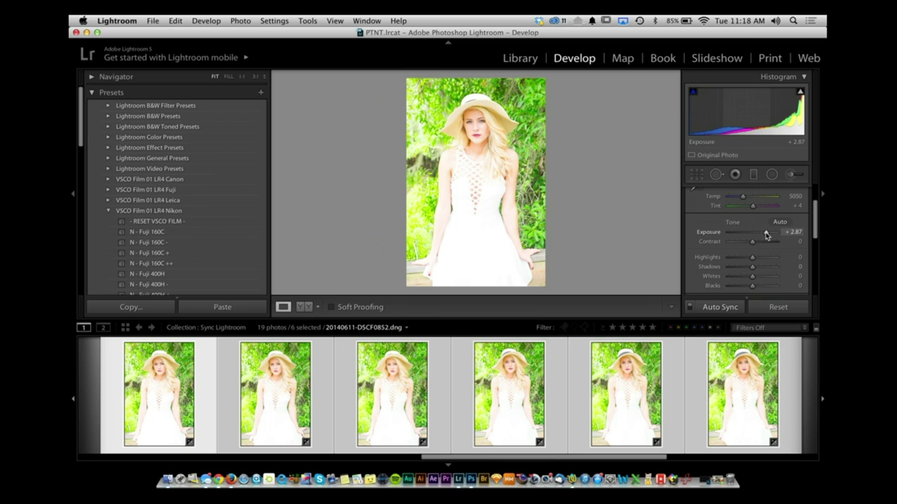
double_click(766, 235)
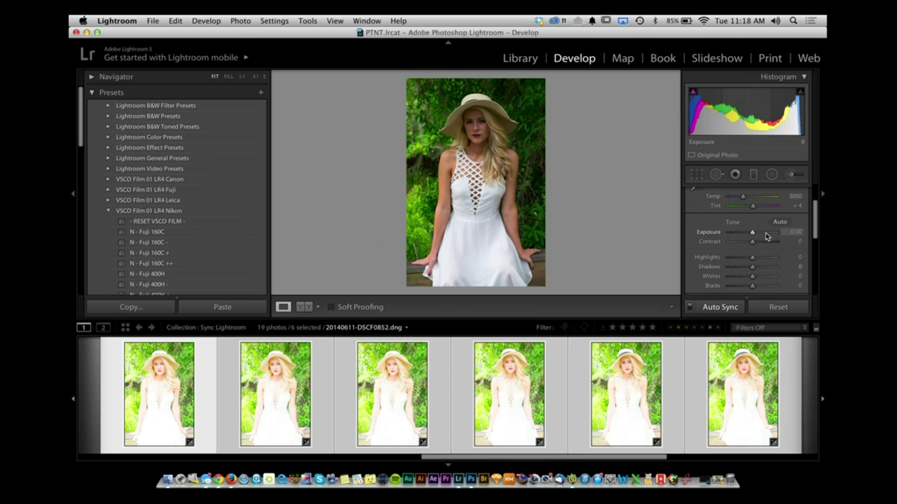
scroll(763, 238, down, 5)
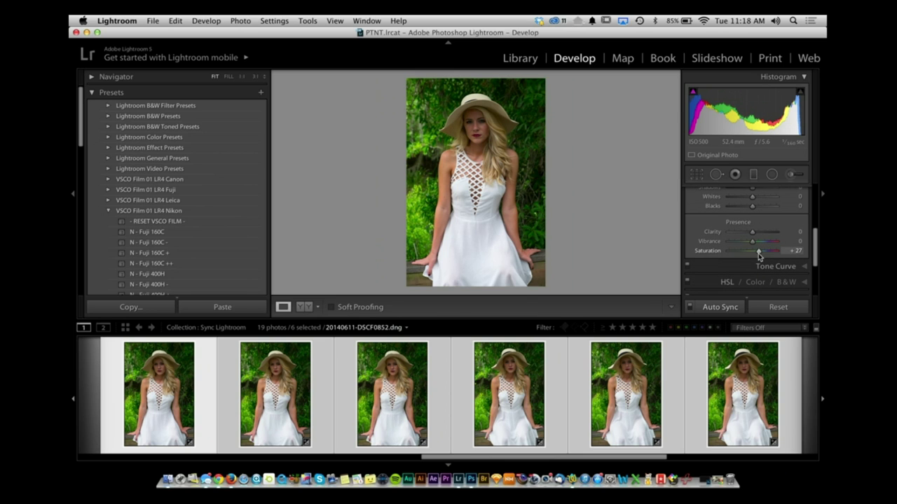
Shrink the filmstrip from the Library grid, and open only the tenth photo, 20140611-DSCF0852.dng, in the Develop module
key(g)
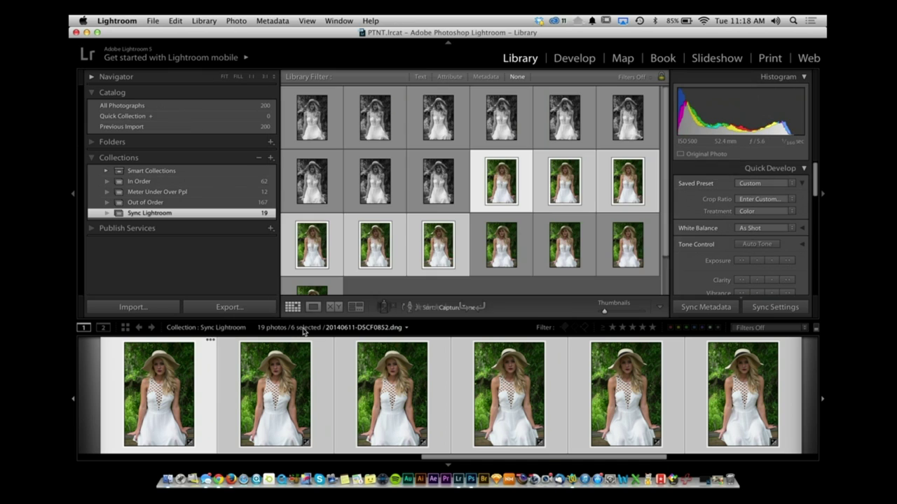
drag(459, 318, 470, 380)
click(510, 179)
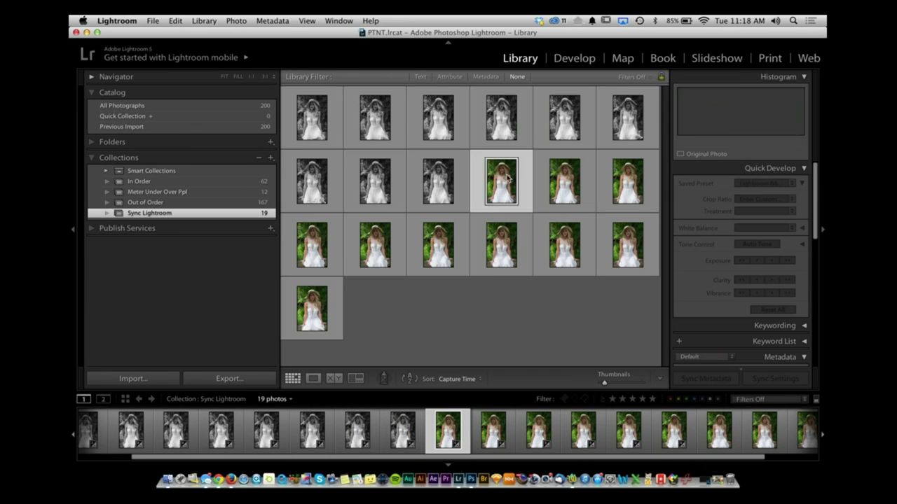
double_click(509, 178)
click(565, 63)
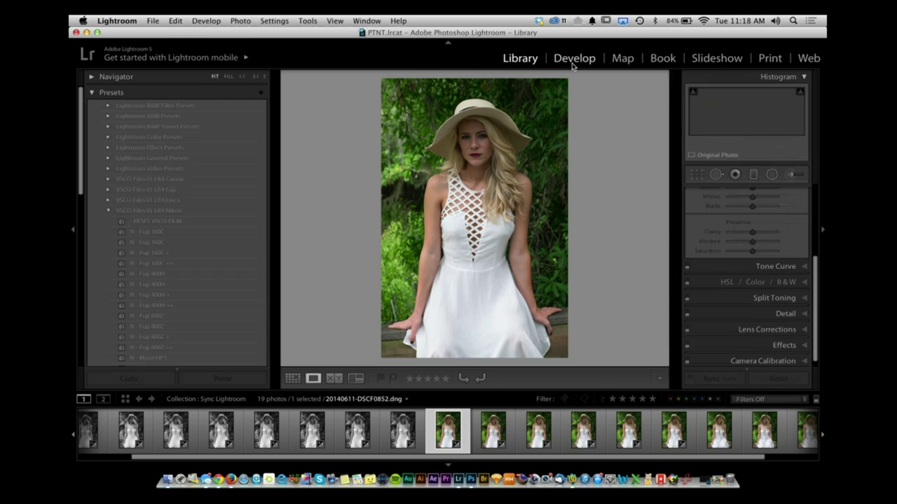
Set the tenth photo's Clarity to +35, Saturation to -100, Exposure to +1.00 and Highlights to -96
drag(752, 232, 716, 251)
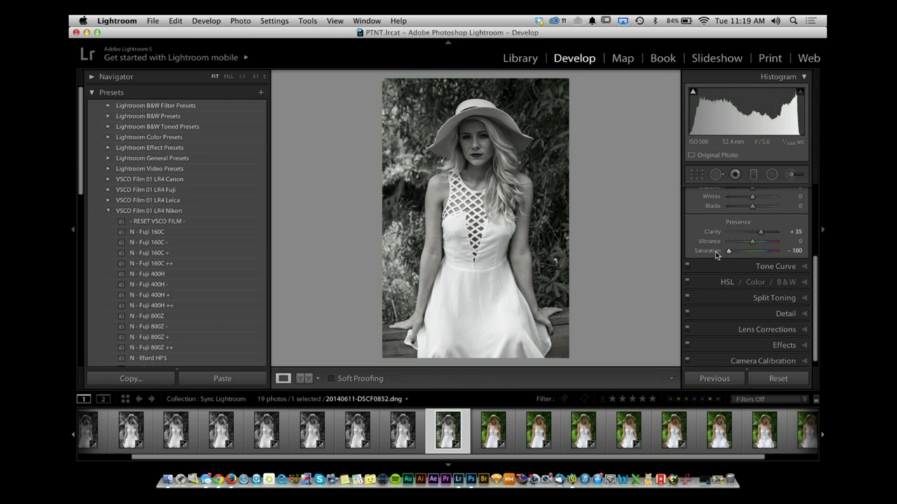
scroll(733, 256, up, 2)
scroll(733, 257, up, 3)
drag(752, 275, 756, 279)
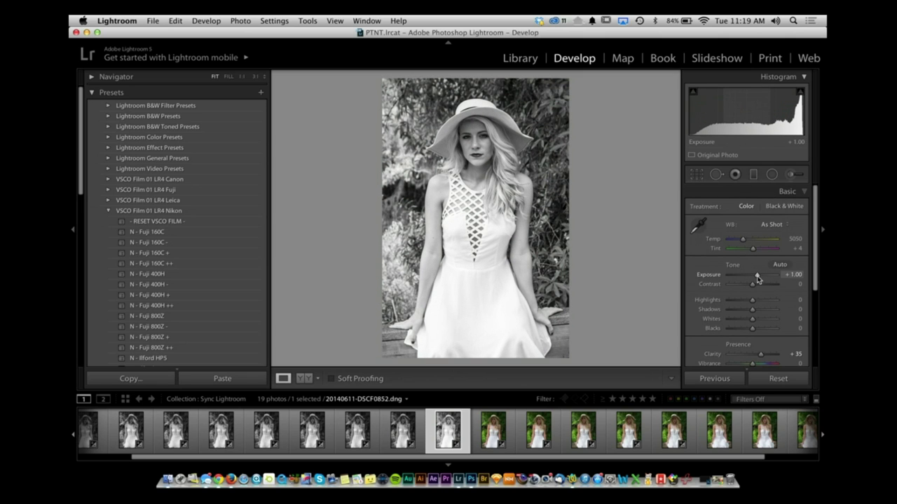
drag(752, 299, 729, 303)
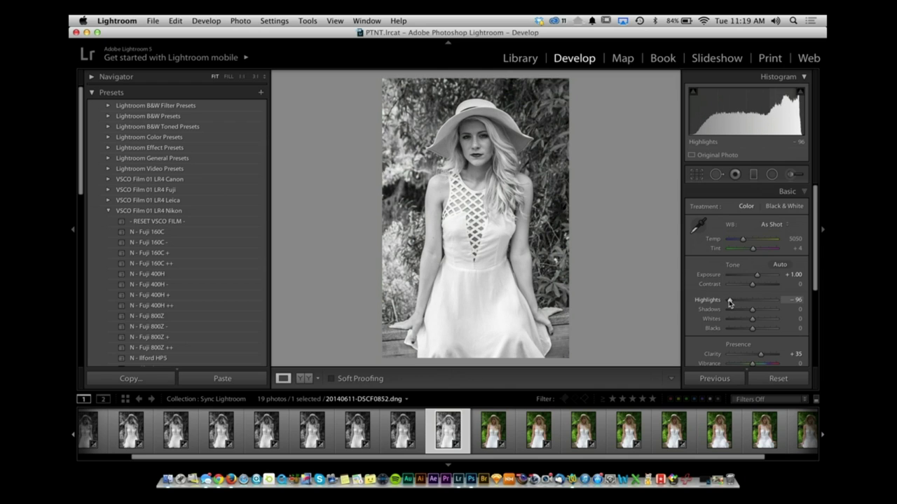
scroll(120, 178, up, 2)
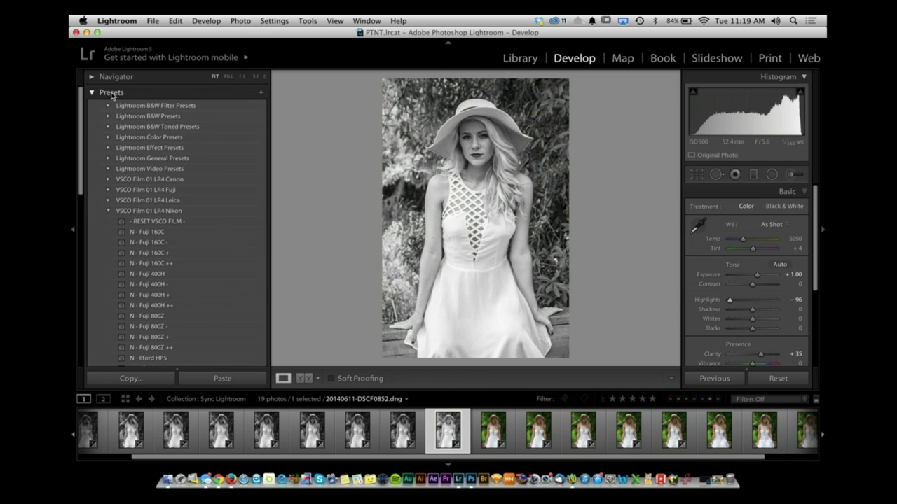
Create a develop preset named "RCs Black and White" in the User Presets folder from the tenth photo's settings
click(260, 92)
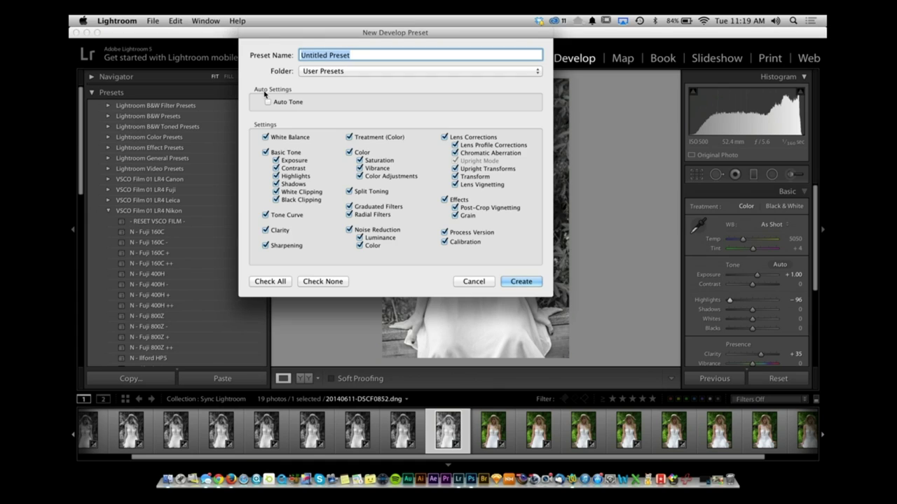
text(RCs)
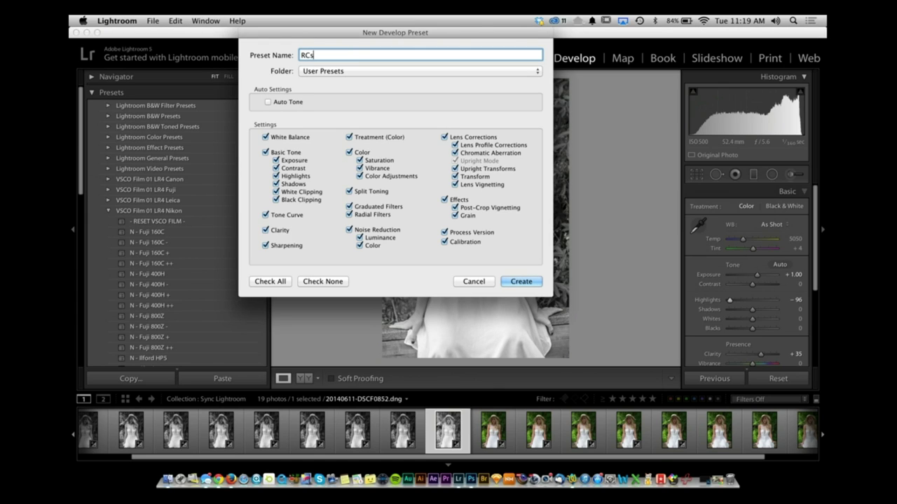
text( Black and White)
click(516, 280)
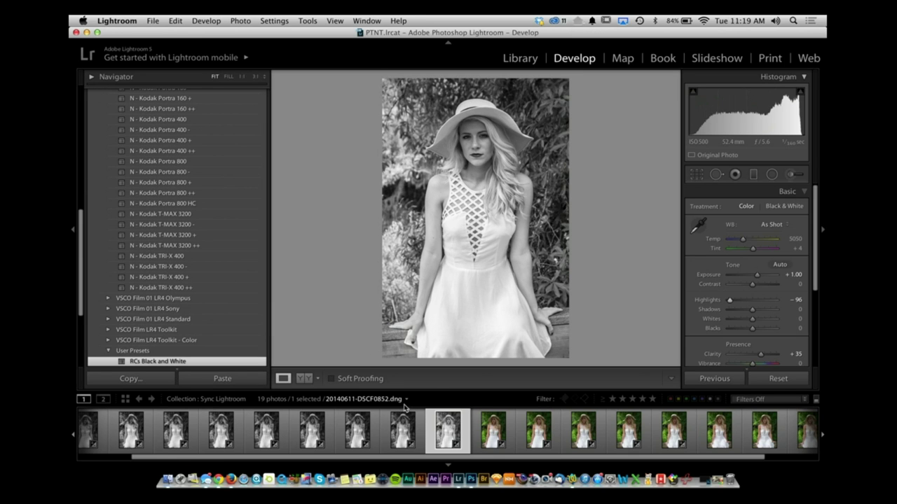
Apply the RCs Black and White preset to the color photo 20140611-DSCF0855.dng
click(575, 440)
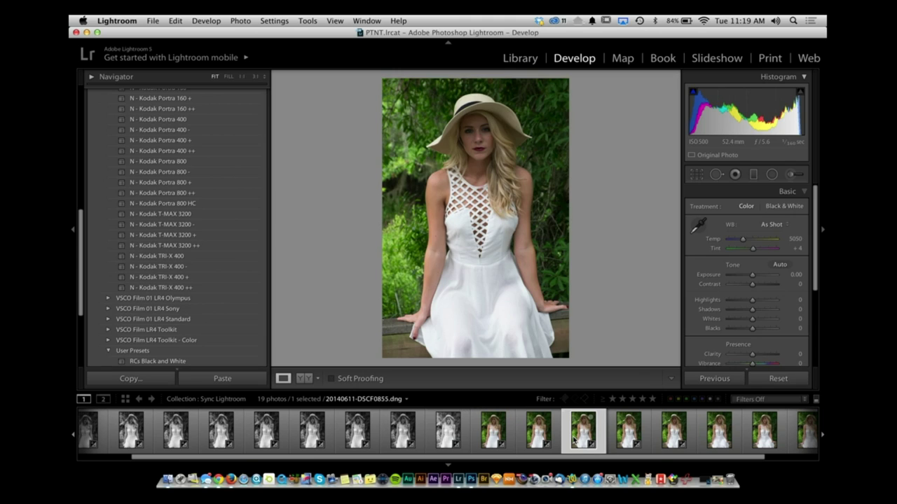
scroll(175, 288, down, 3)
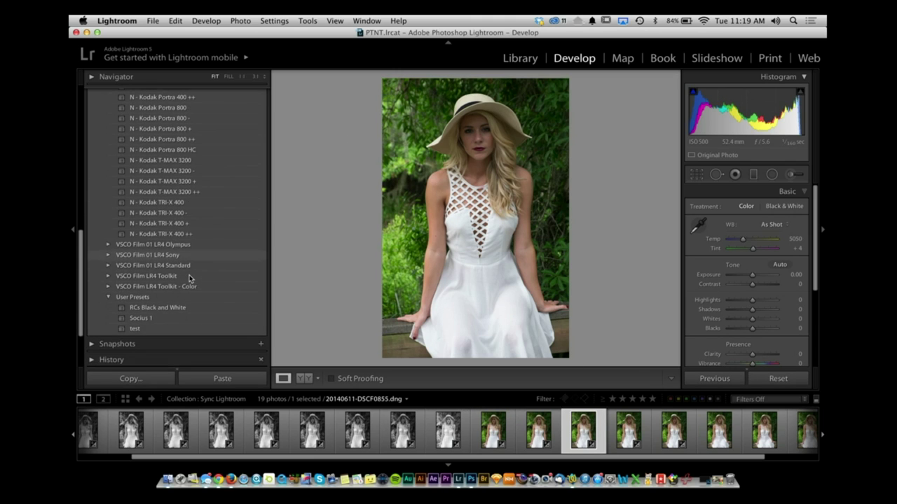
click(174, 290)
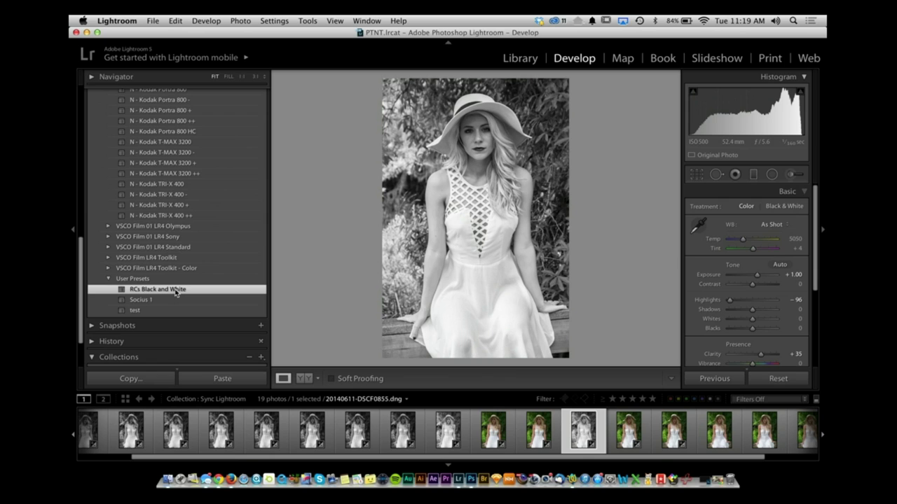
Return to the Library grid, deselect all photos, and load the Painter with Settings using the RCs Black and White preset
key(g)
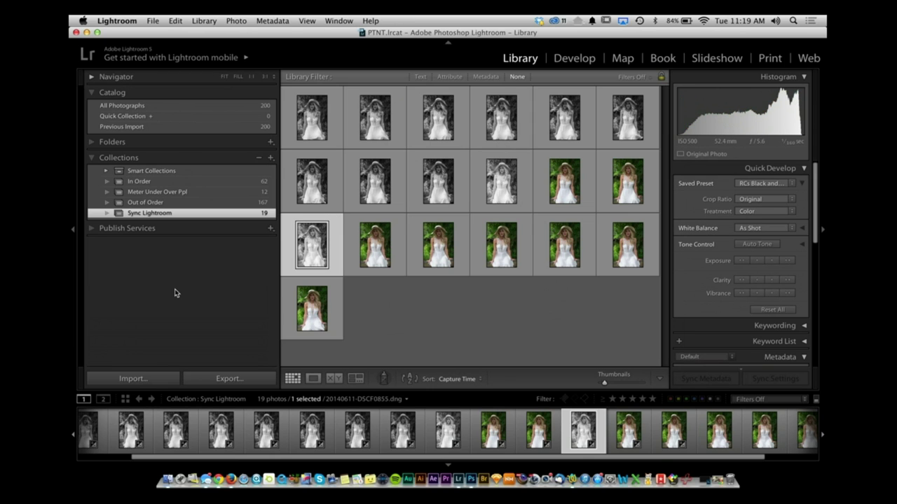
click(453, 347)
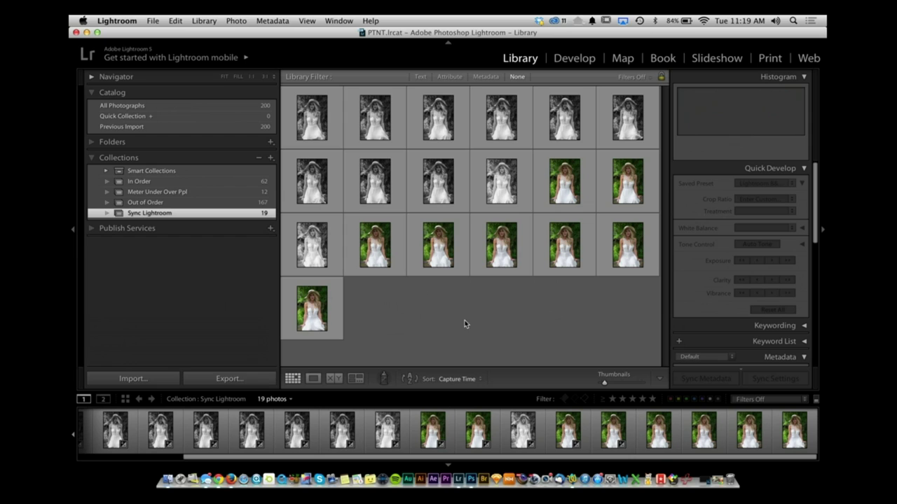
click(379, 378)
click(434, 378)
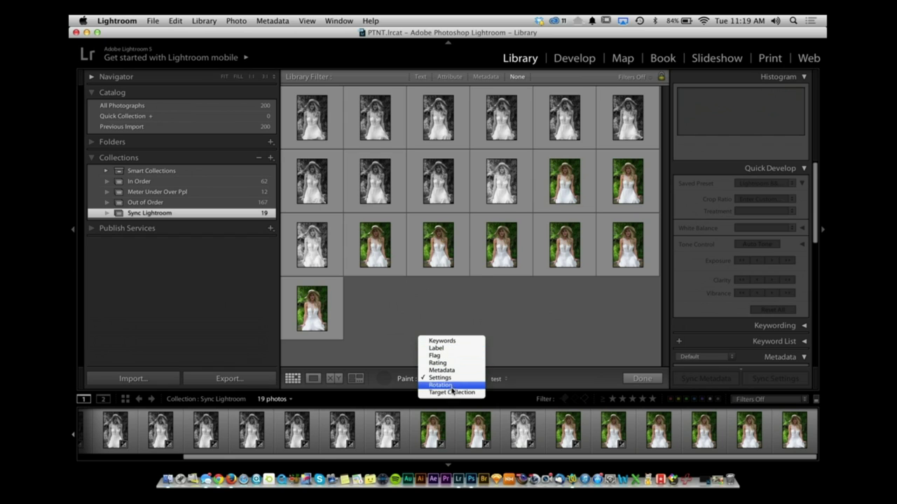
click(449, 381)
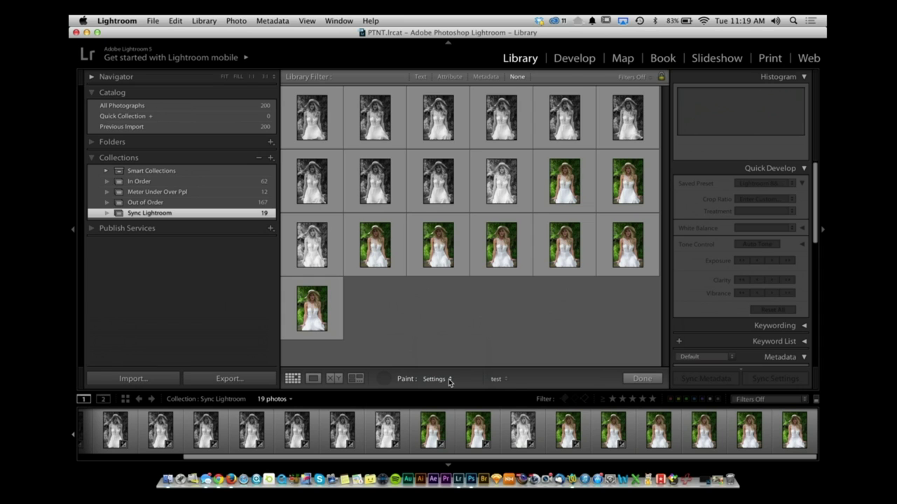
click(497, 380)
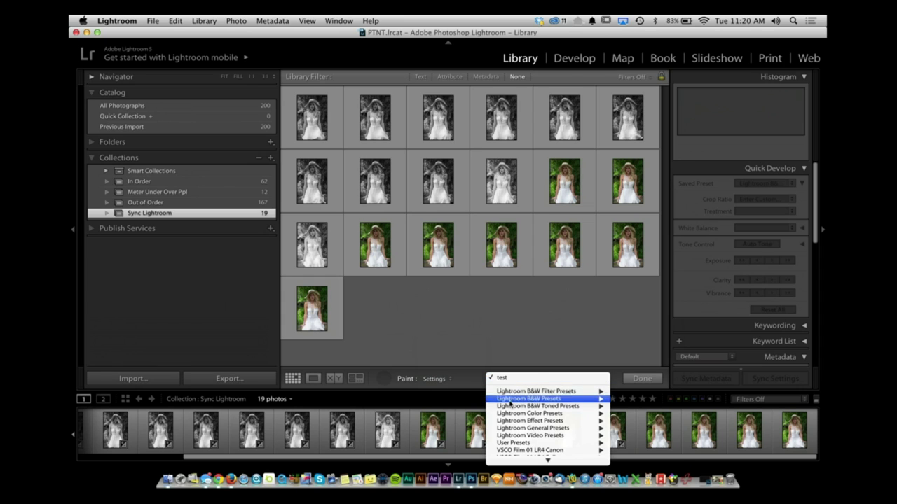
scroll(525, 435, down, 3)
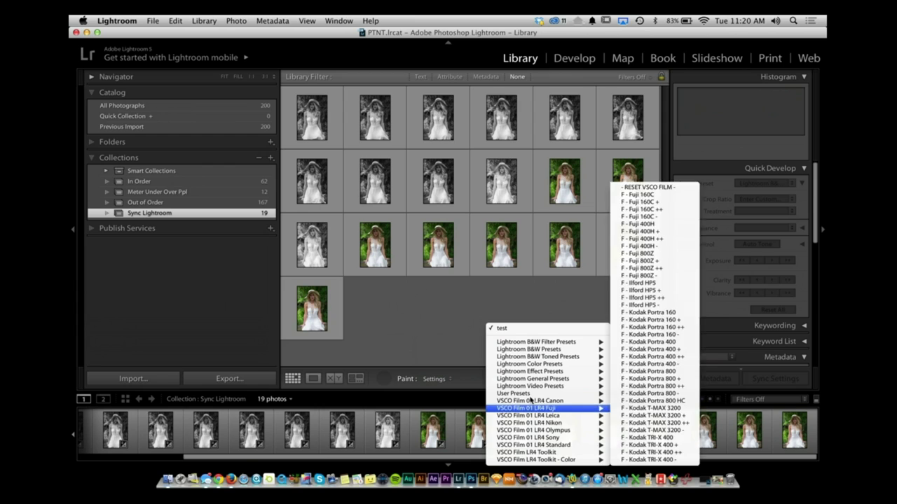
mouse_move(534, 395)
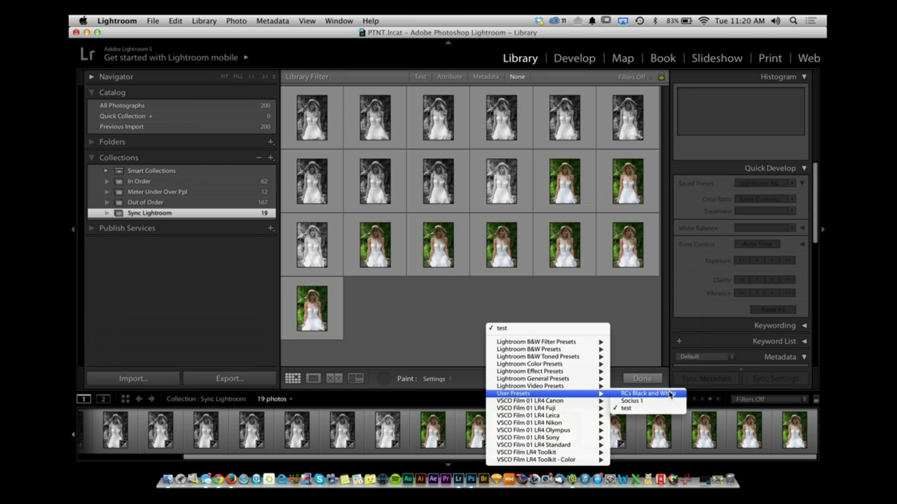
click(671, 394)
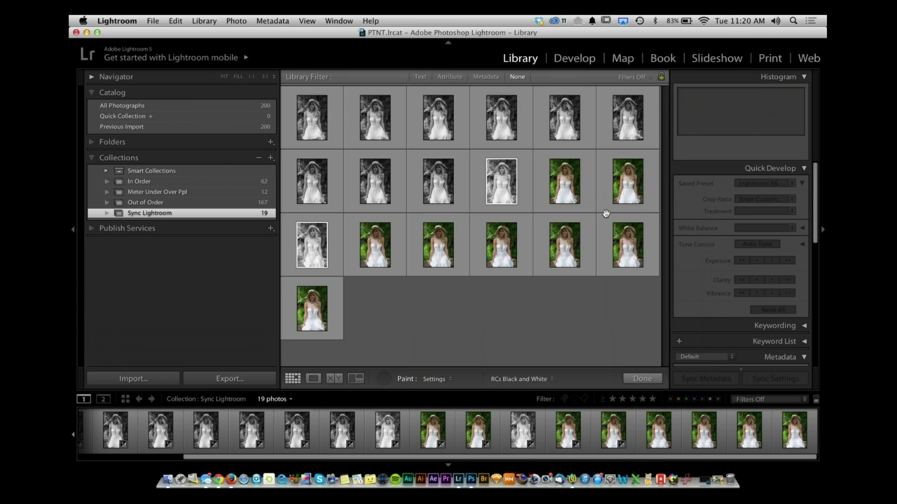
Paint the RCs Black and White preset onto the twelfth photo and the fifteenth through nineteenth photos
click(627, 181)
click(438, 249)
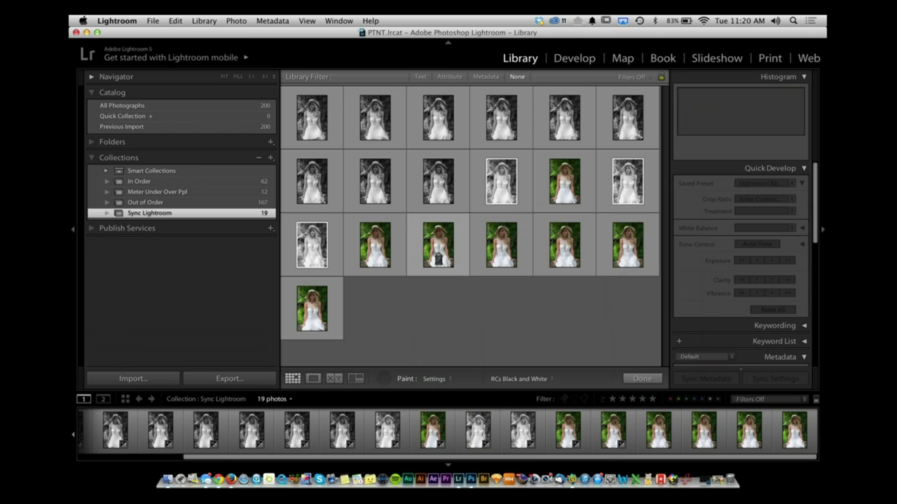
click(499, 256)
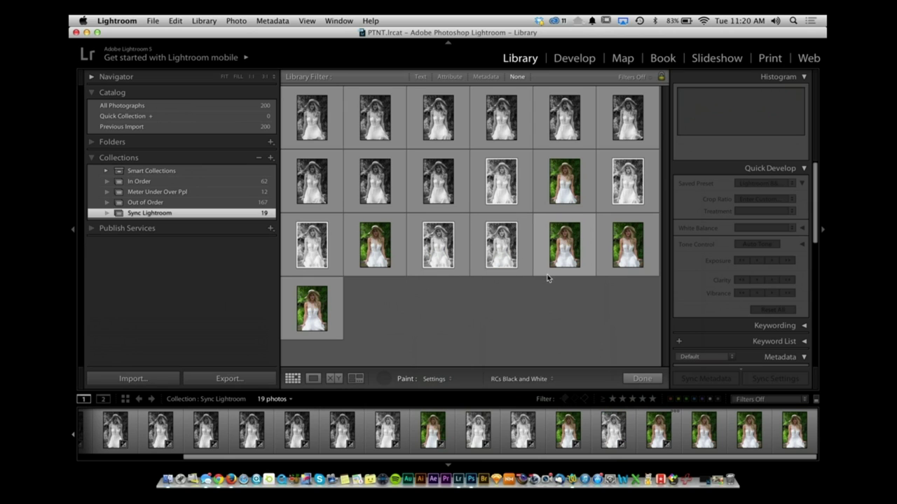
click(568, 249)
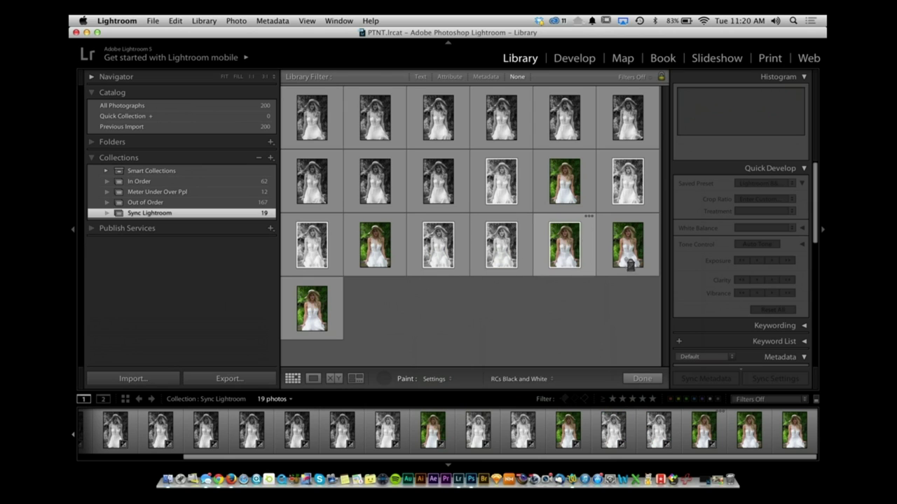
click(627, 247)
click(314, 310)
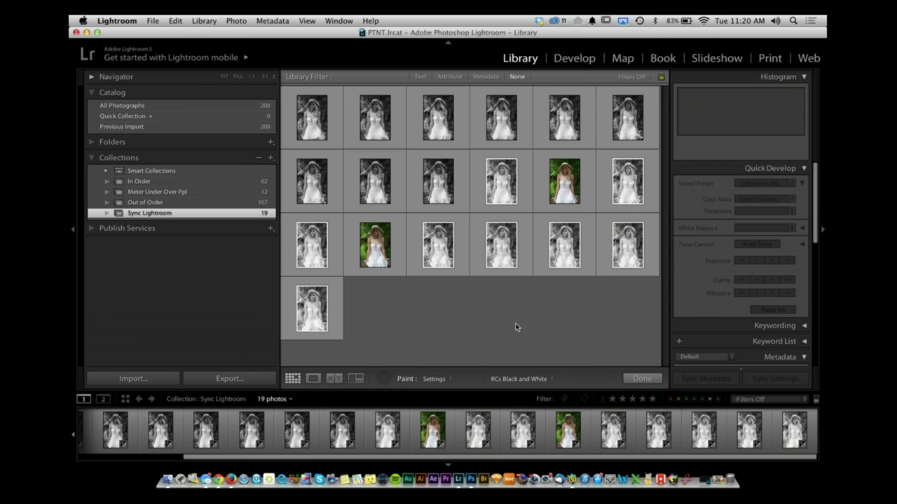
Load the Painter with the Zeroed preset from Lightroom General Presets, and paint it across the grid from the first photo to the last
click(528, 379)
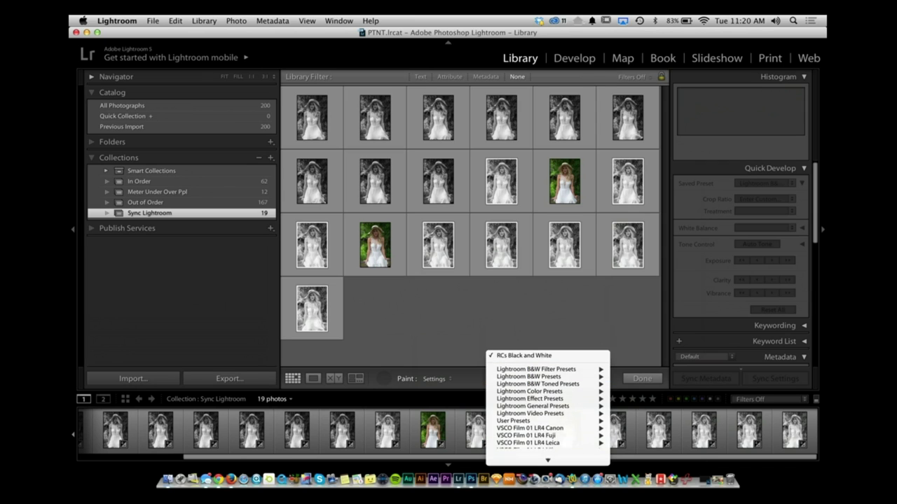
mouse_move(562, 394)
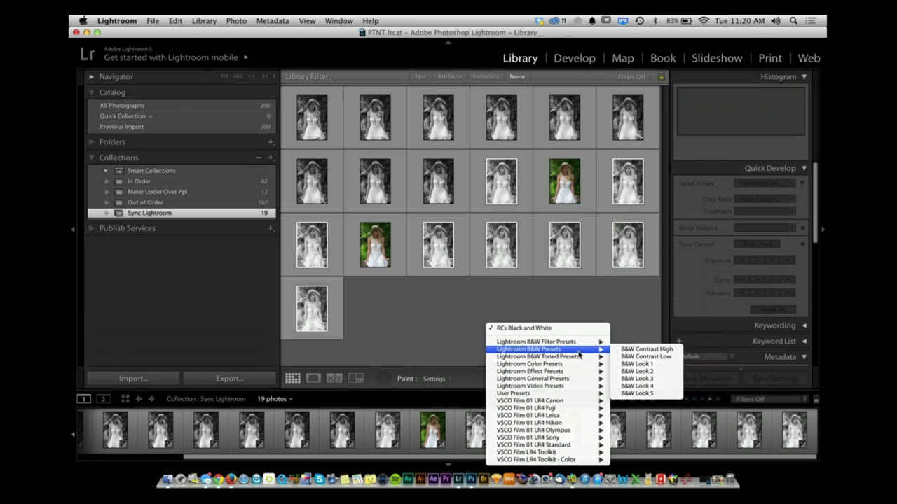
mouse_move(583, 371)
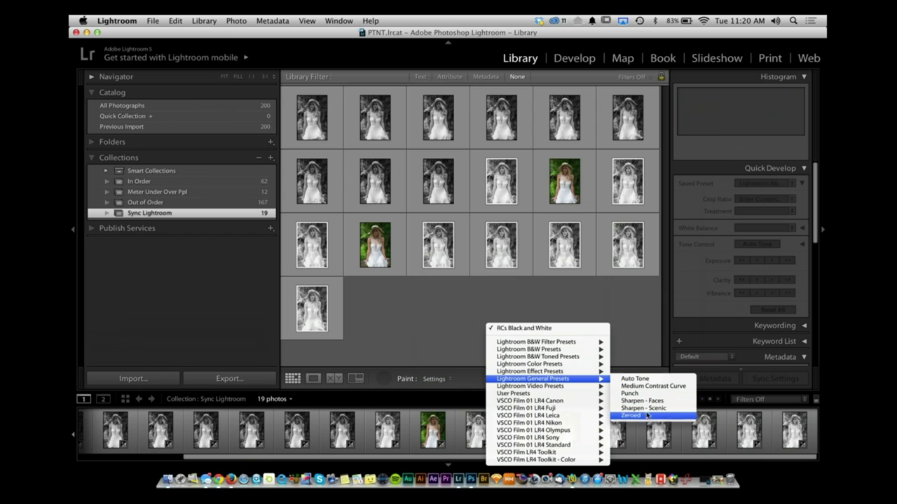
click(642, 417)
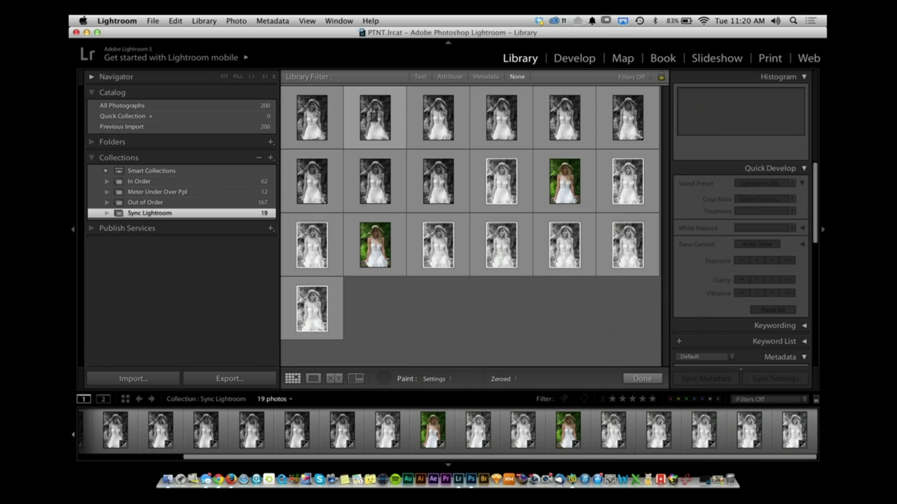
click(308, 118)
mouse_move(474, 112)
mouse_down()
mouse_move(620, 125)
mouse_move(619, 147)
mouse_move(604, 184)
mouse_move(467, 173)
mouse_move(314, 184)
mouse_move(402, 246)
mouse_move(564, 244)
mouse_move(643, 258)
mouse_move(525, 237)
mouse_move(282, 251)
mouse_move(270, 283)
mouse_move(312, 308)
mouse_up()
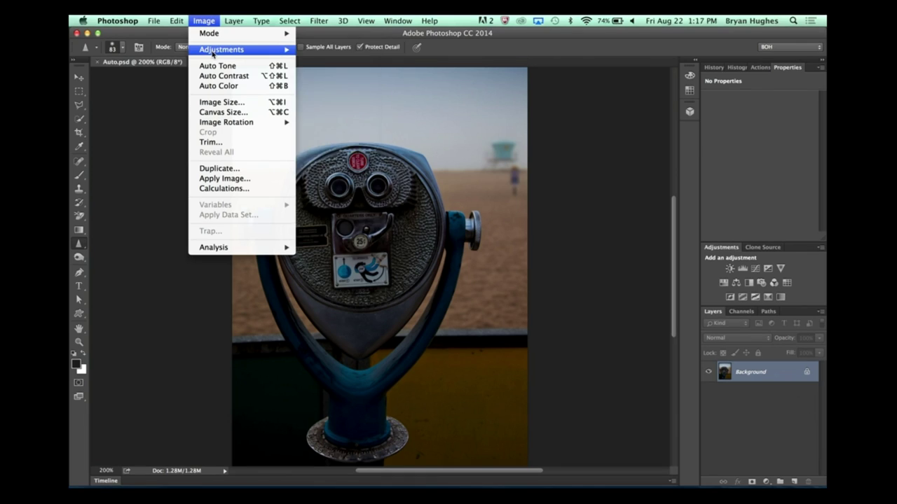
Switch to Photoshop and open the Brightness/Contrast image adjustment for Auto.psd
mouse_move(280, 44)
click(315, 49)
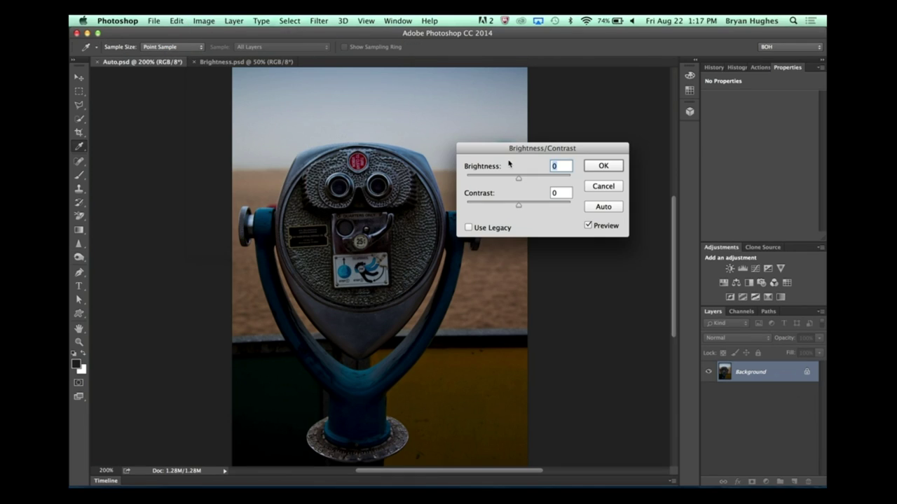